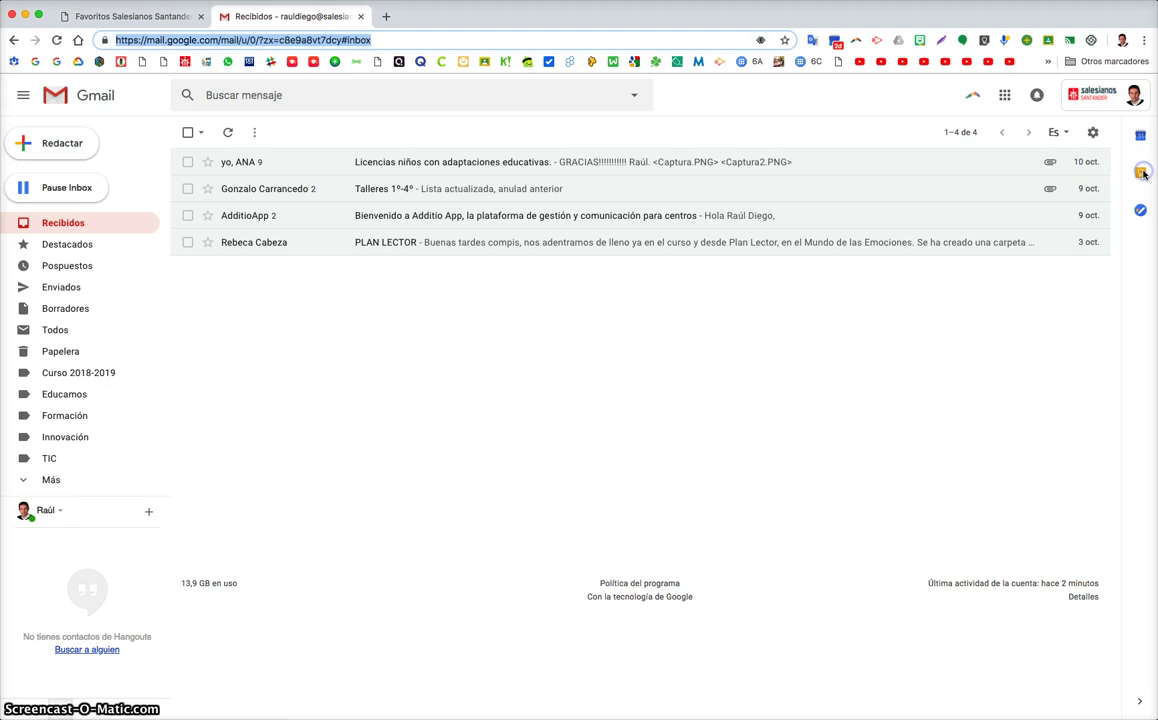
- Open the Keep notes panel beside the inbox and look at the options for a new note
left_click(1141, 172)
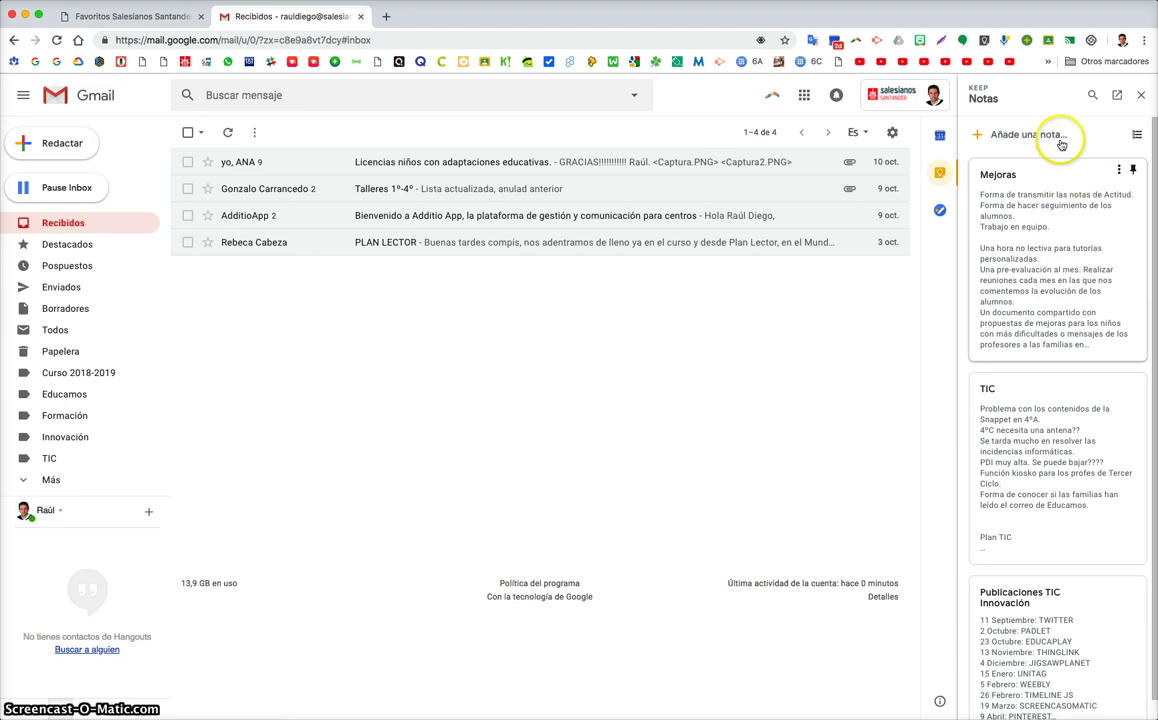
left_click(1057, 137)
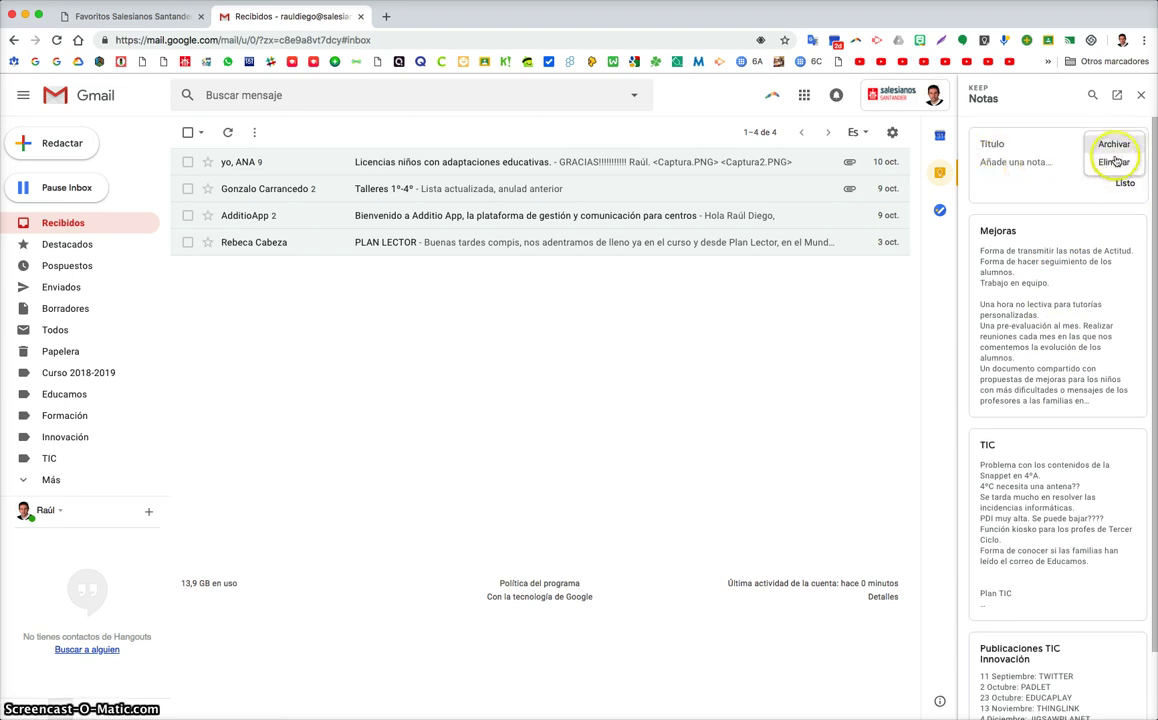
left_click(1119, 124)
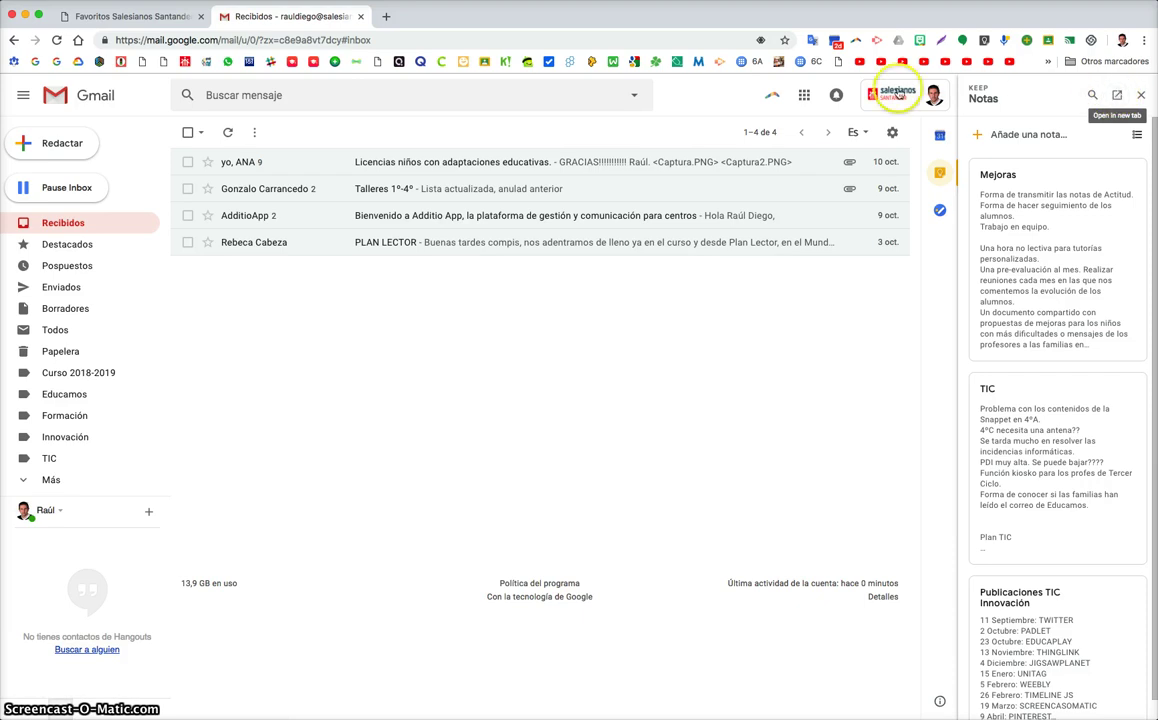
- Switch to the full Google Keep app and create a note titled "Prueba" with the lines "Concepto 1" and "Concepto 2"
left_click(804, 95)
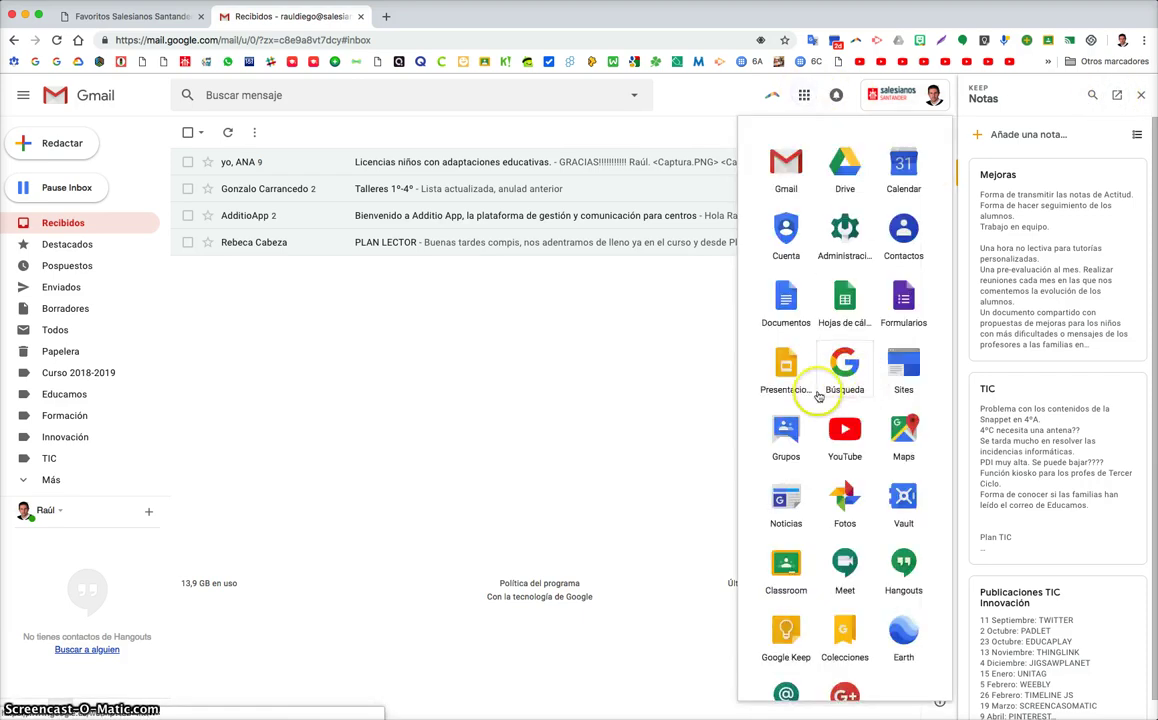
left_click(797, 616)
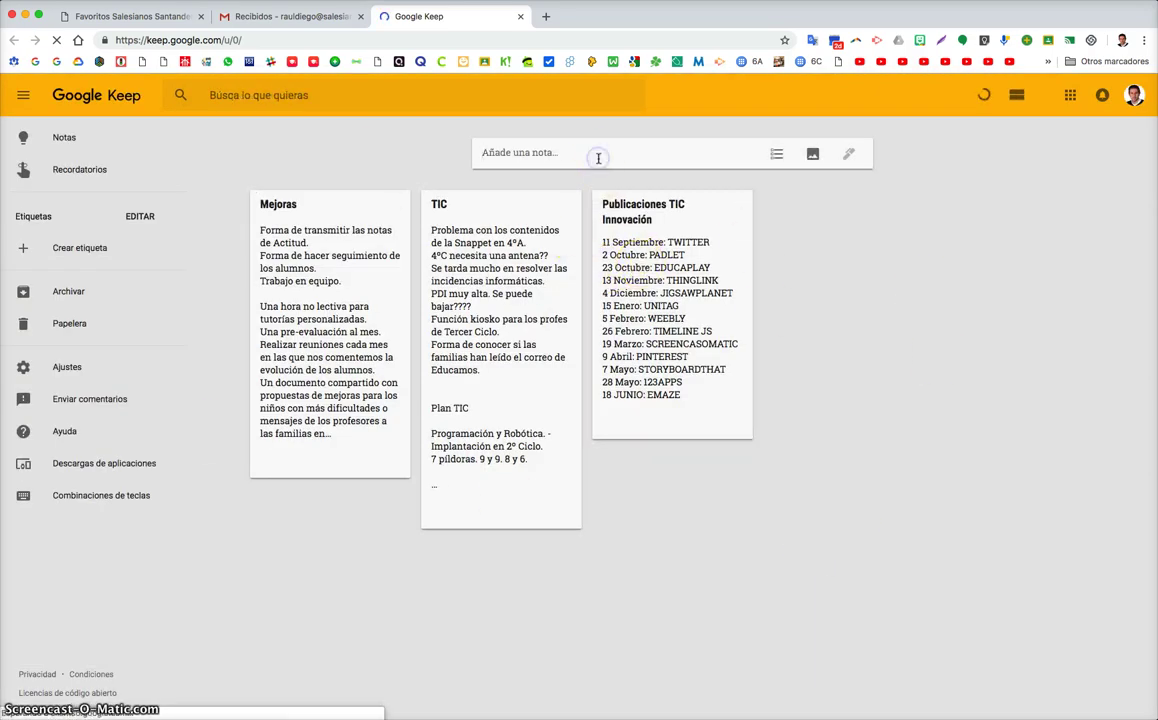
left_click(530, 158)
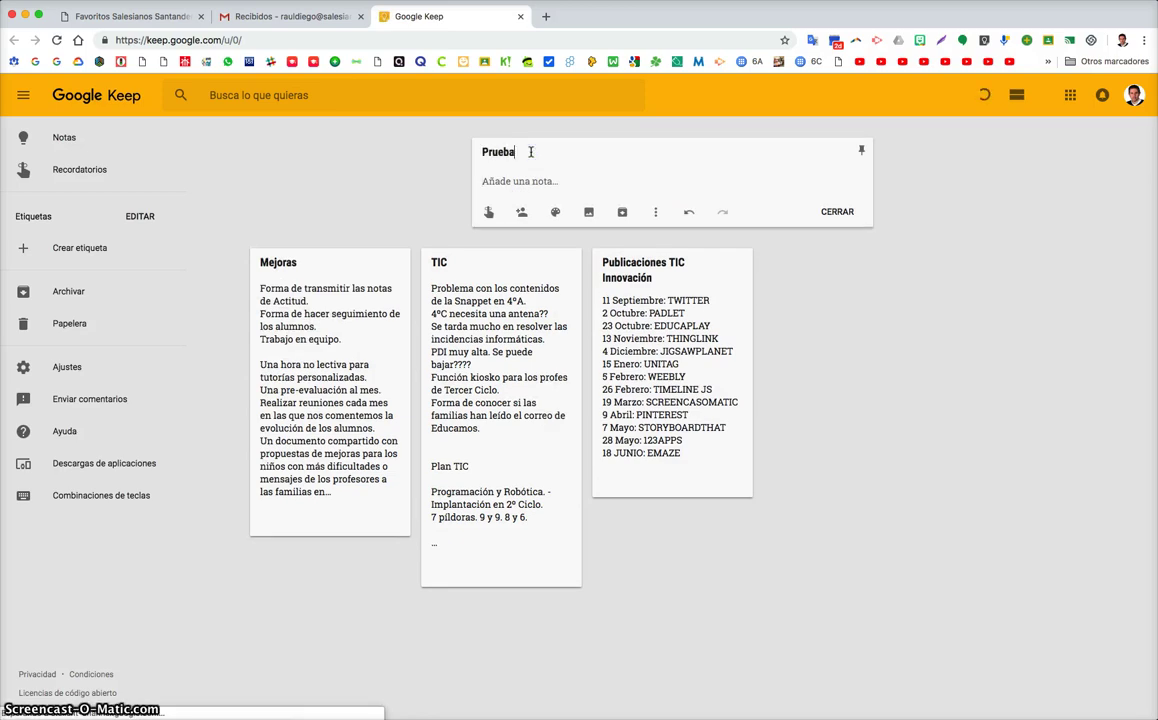
left_click(524, 184)
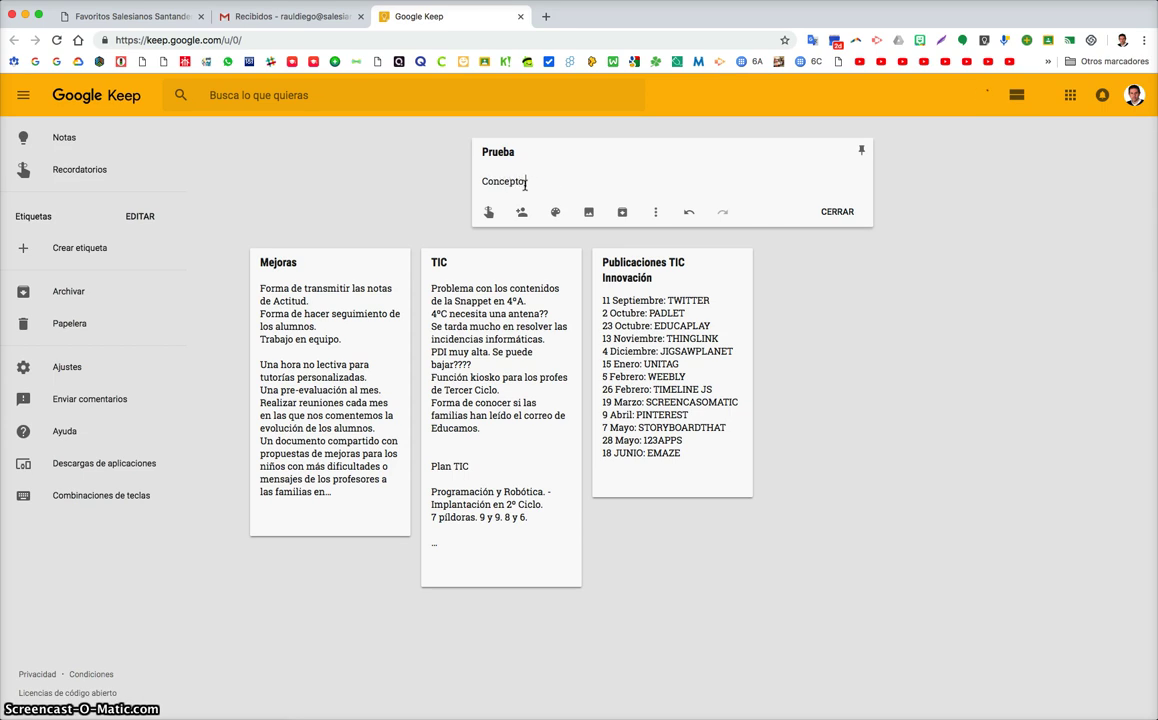
type("Conceptos")
key("Return")
type("Co")
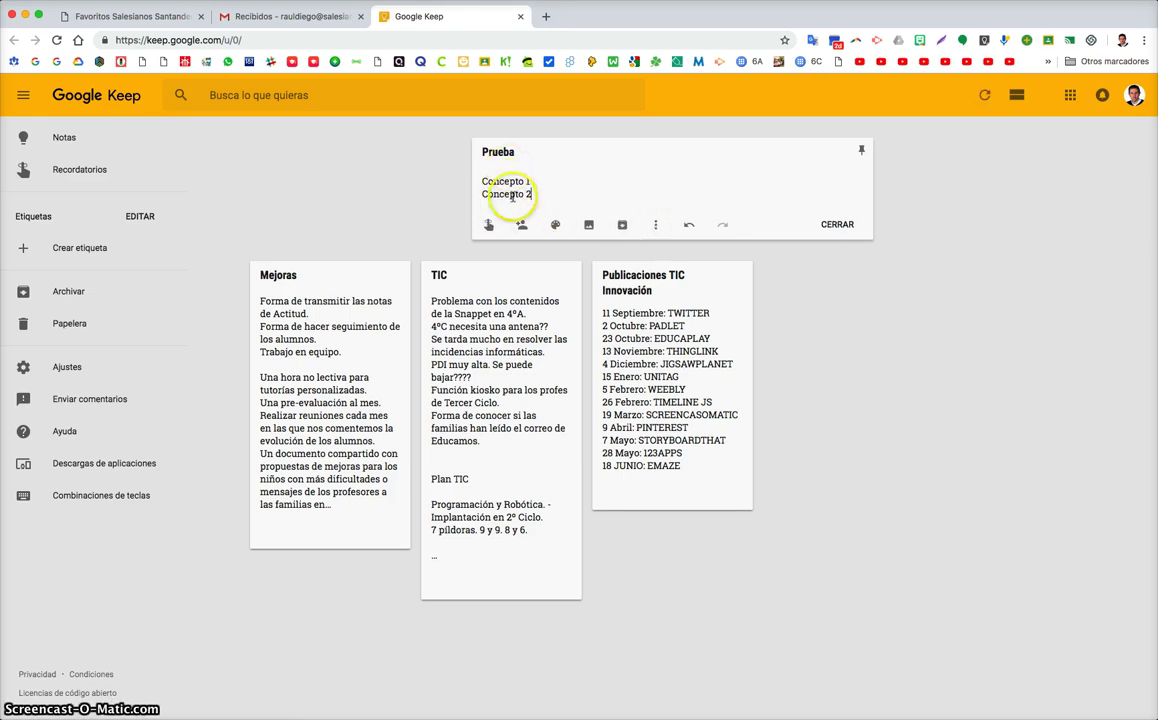
- Turn the note's lines into checkbox items, mark "Concepto 1" as completed and close the note
left_click(655, 224)
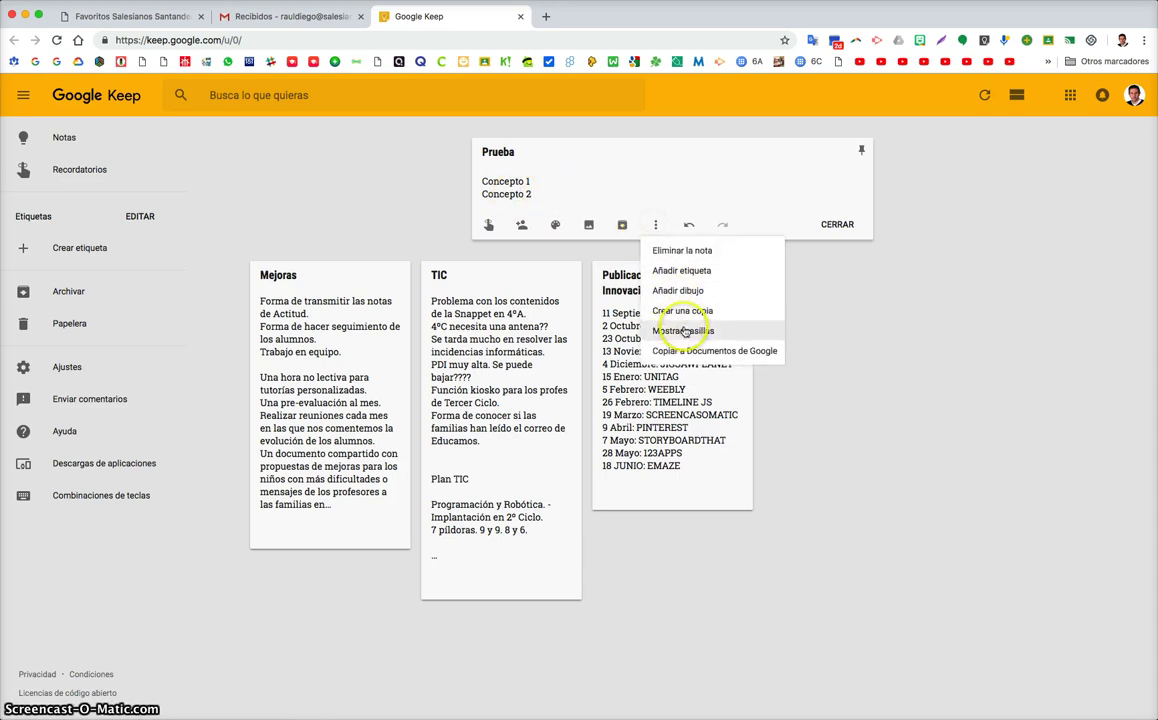
left_click(684, 331)
left_click(495, 181)
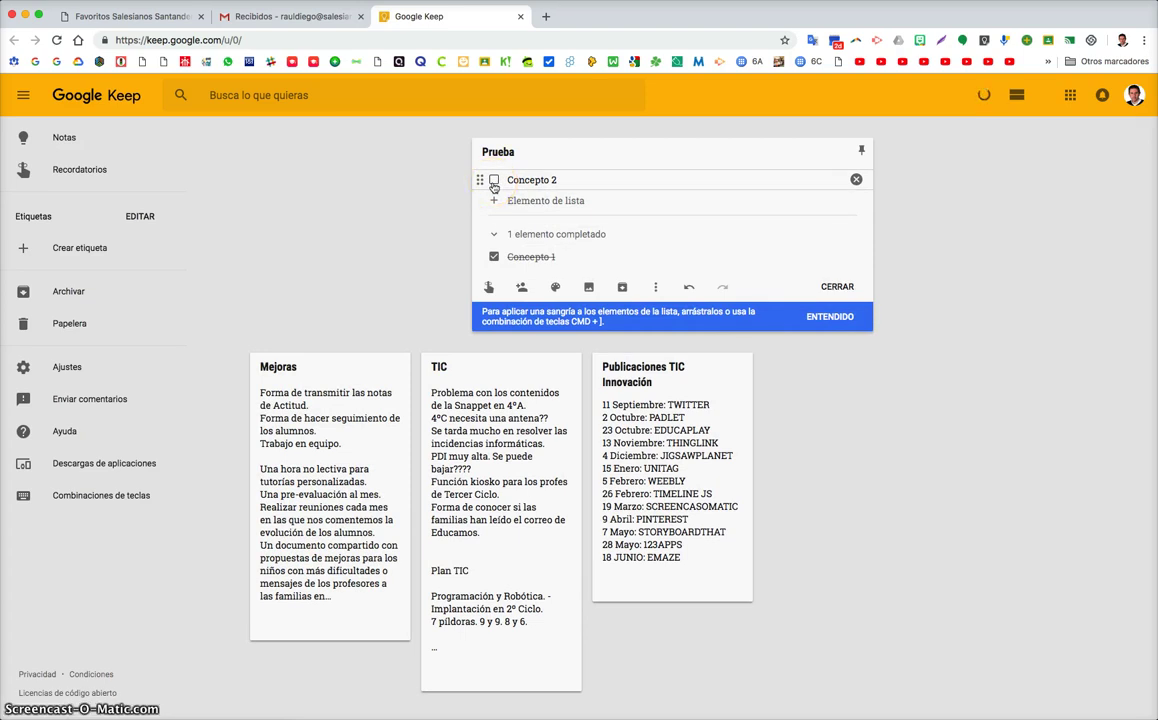
left_click(545, 172)
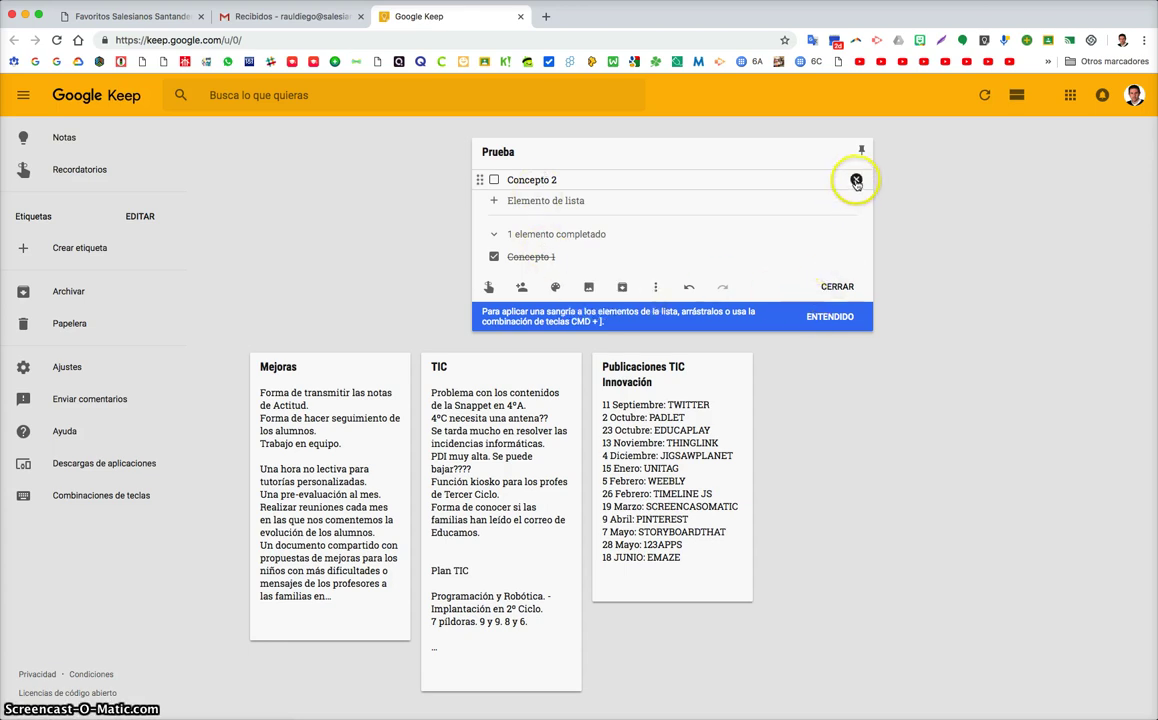
left_click(892, 177)
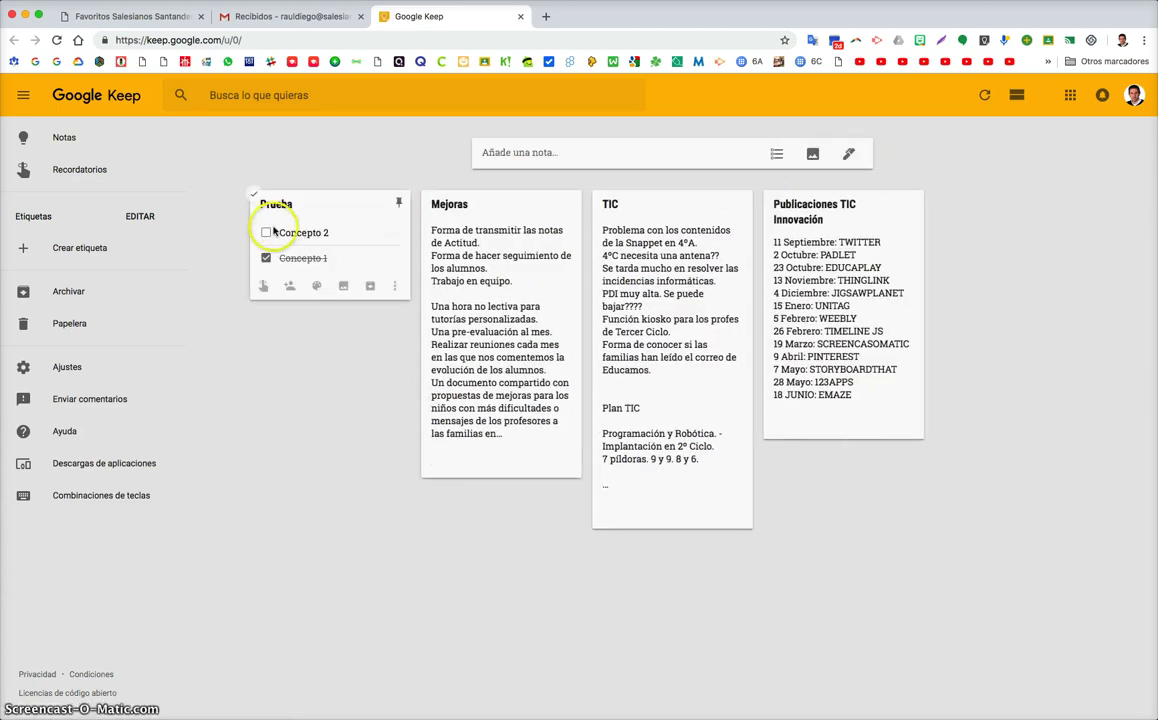
- Reopen the "Prueba" note, unmark "Concepto 1" and close the note
left_click(295, 259)
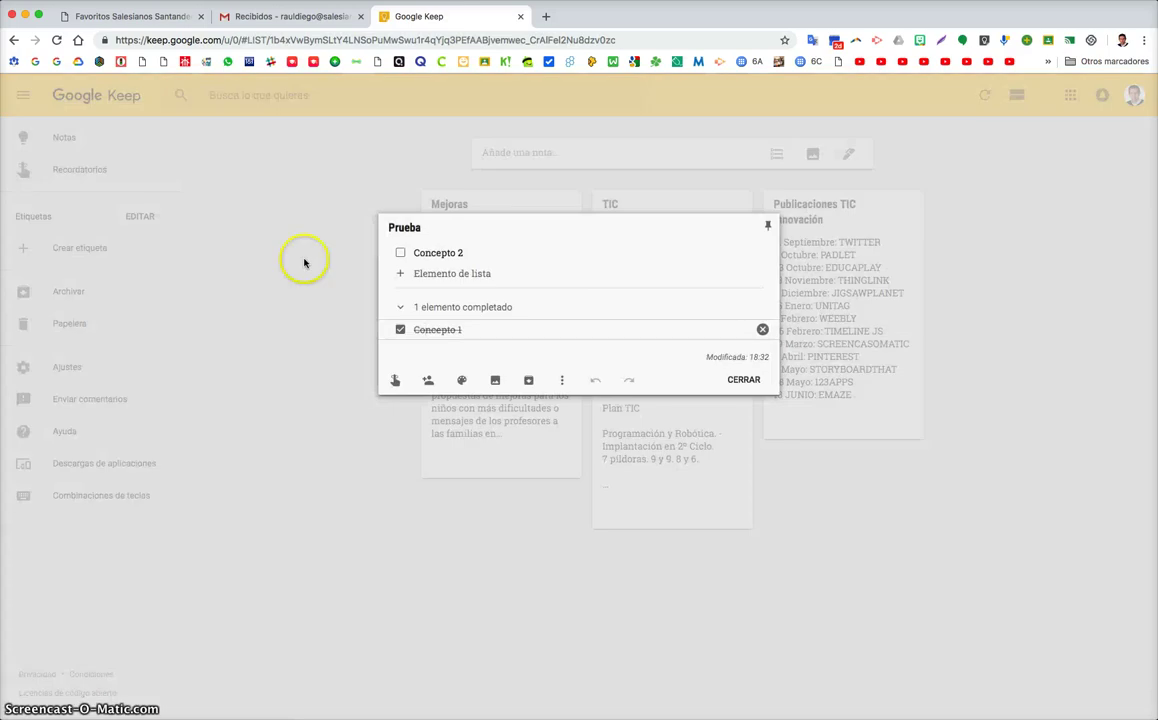
left_click(401, 331)
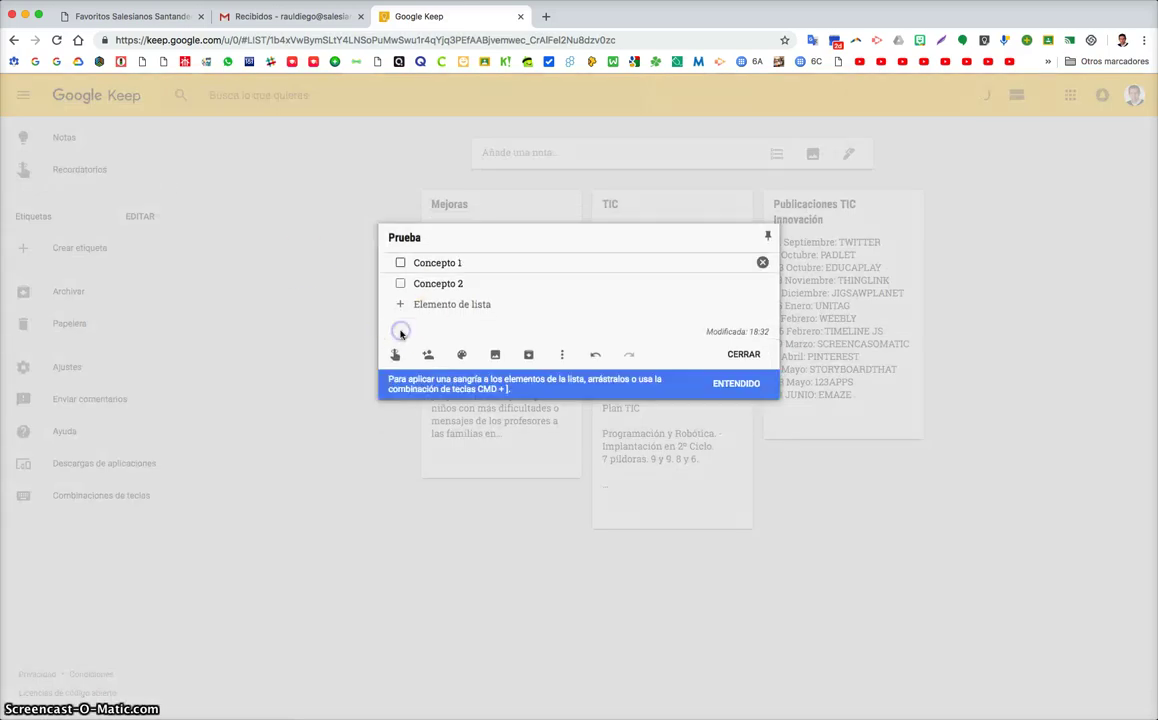
left_click(295, 308)
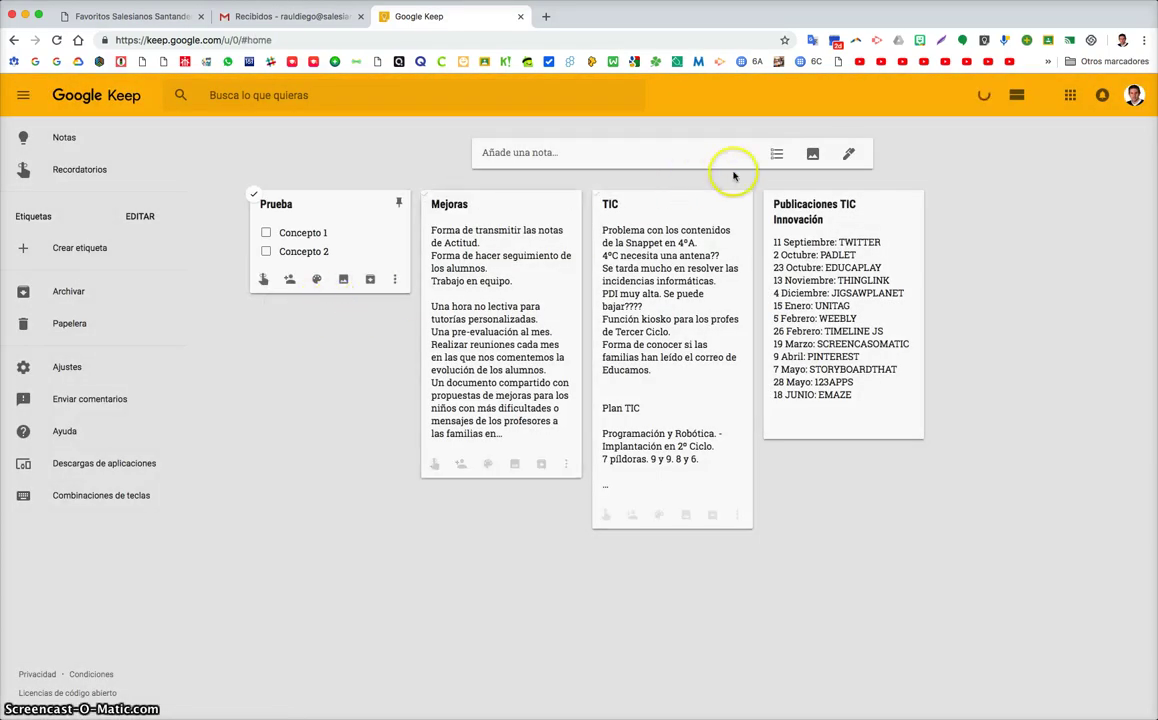
- Start a new note, colour it dark blue and title it "Prueba"
left_click(712, 151)
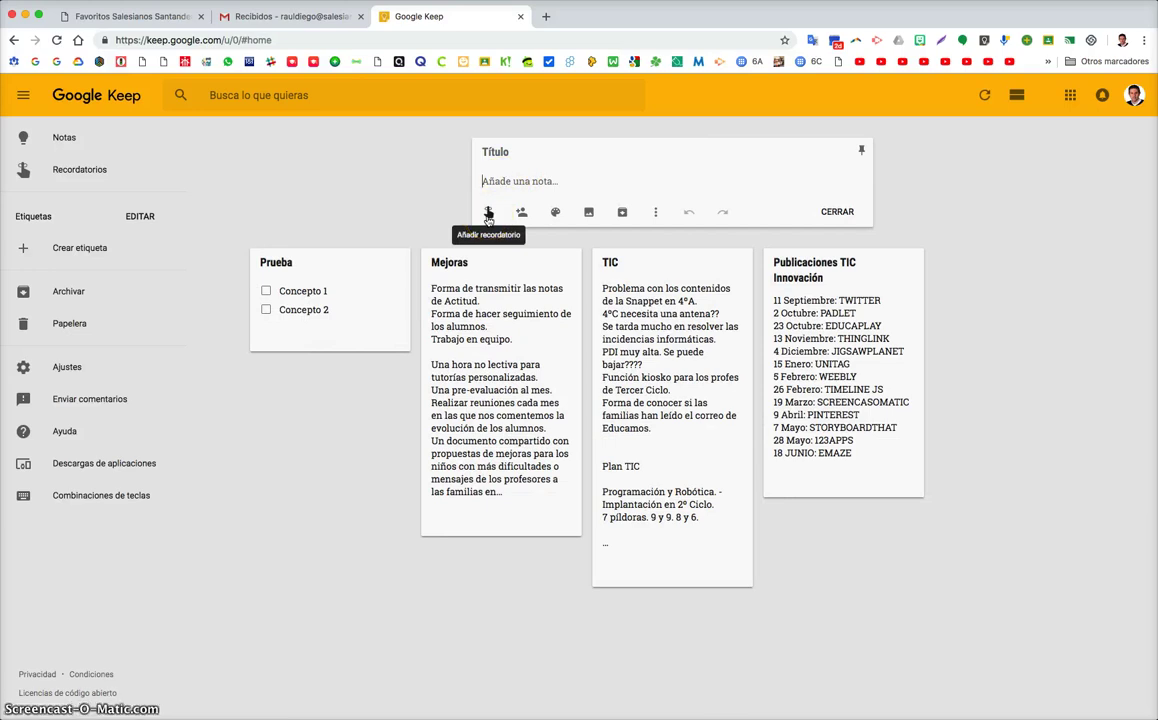
left_click(521, 214)
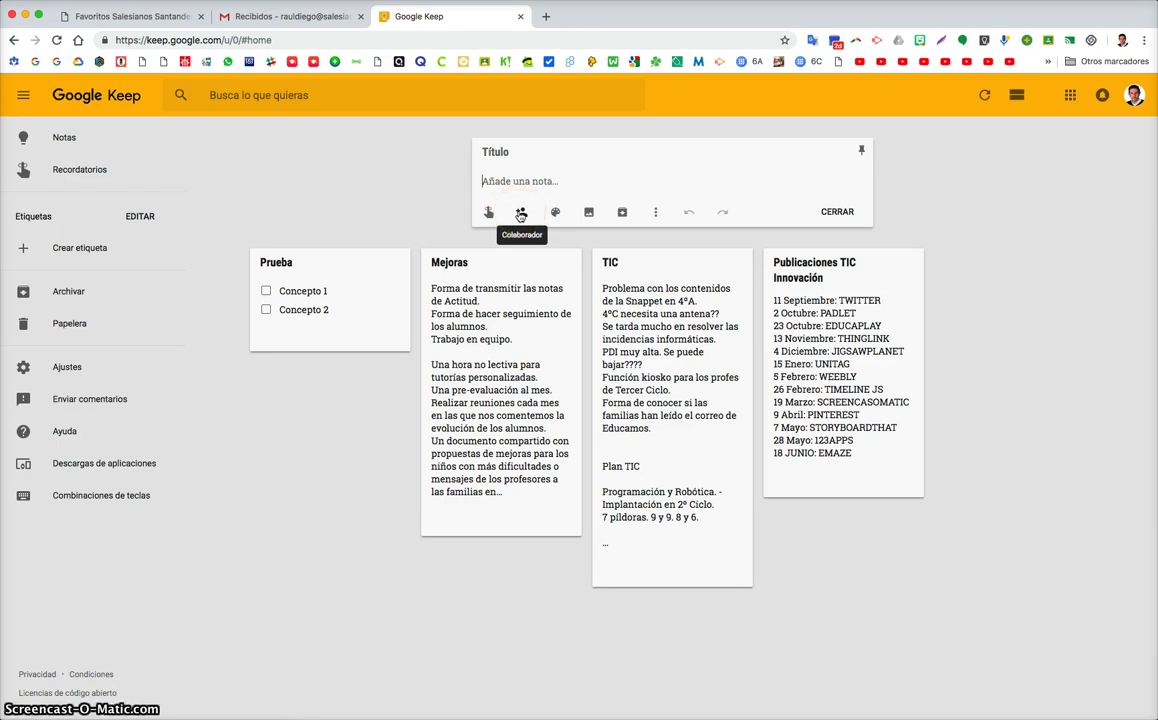
mouse_move(557, 215)
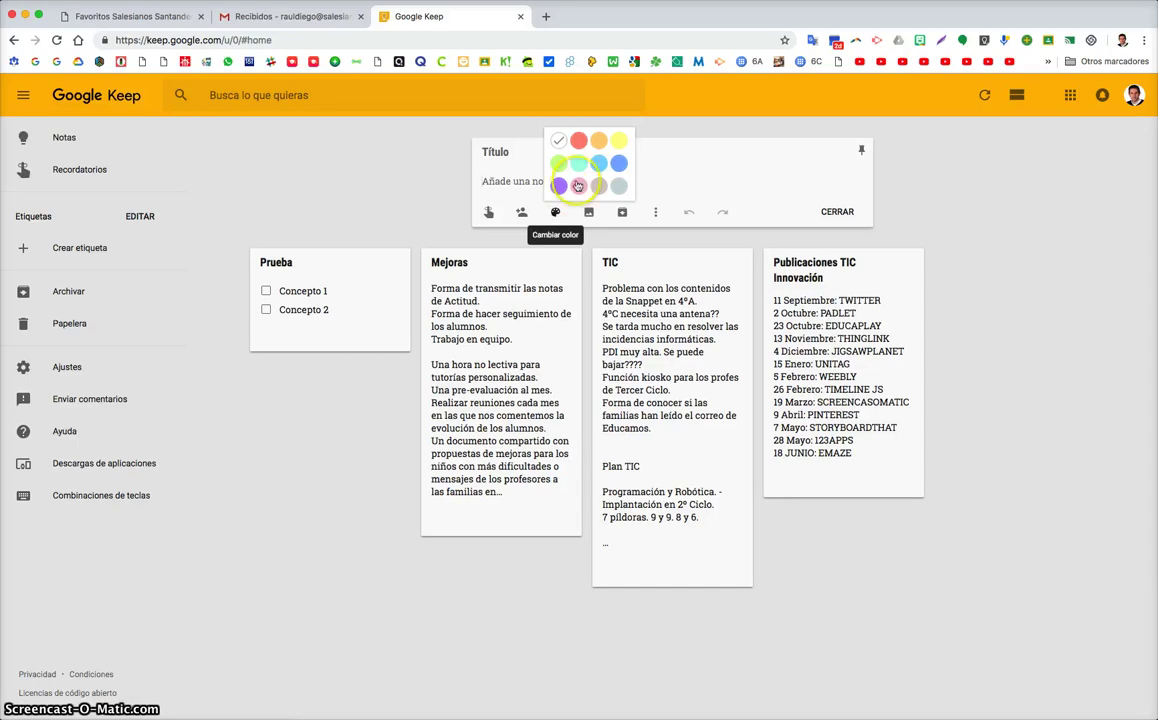
left_click(617, 165)
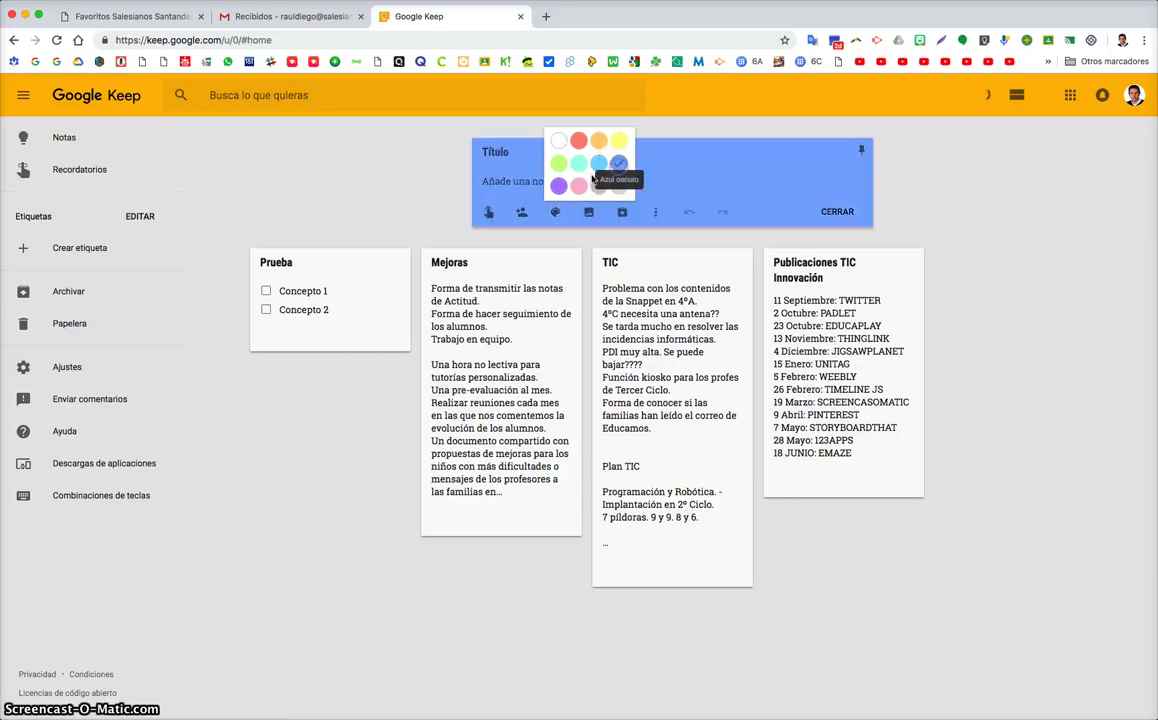
left_click(489, 214)
left_click(509, 151)
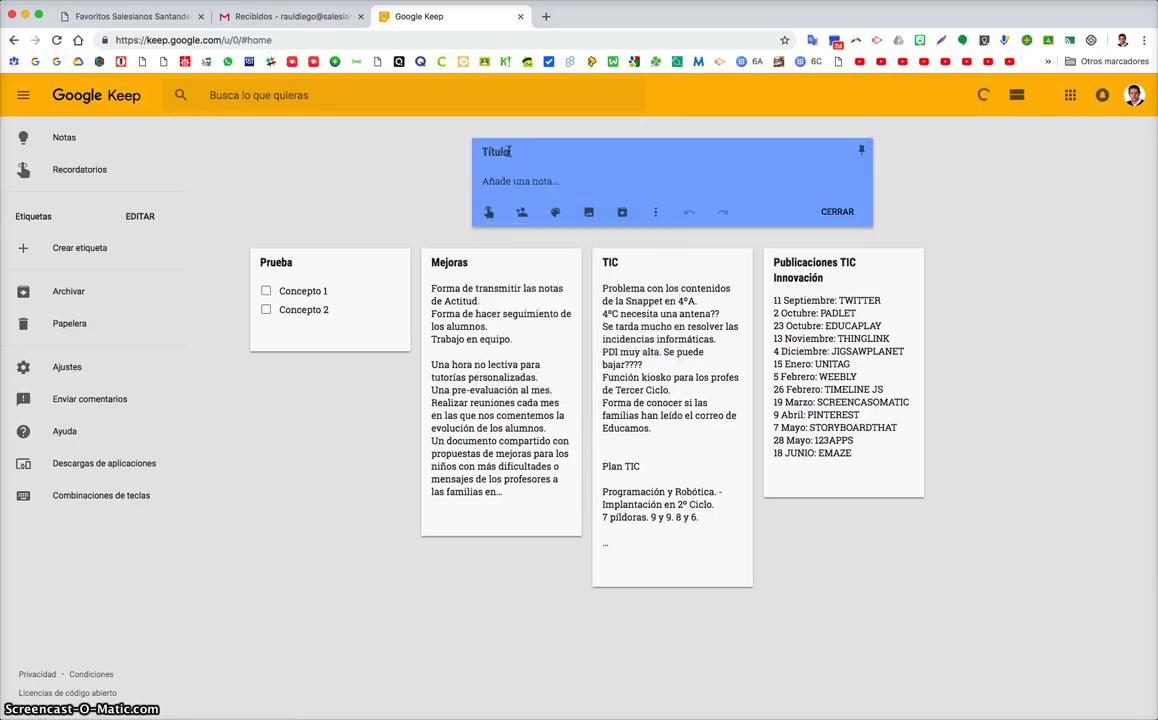
- Add a reminder to the new note for 15 October 2018 at 11:00
left_click(489, 212)
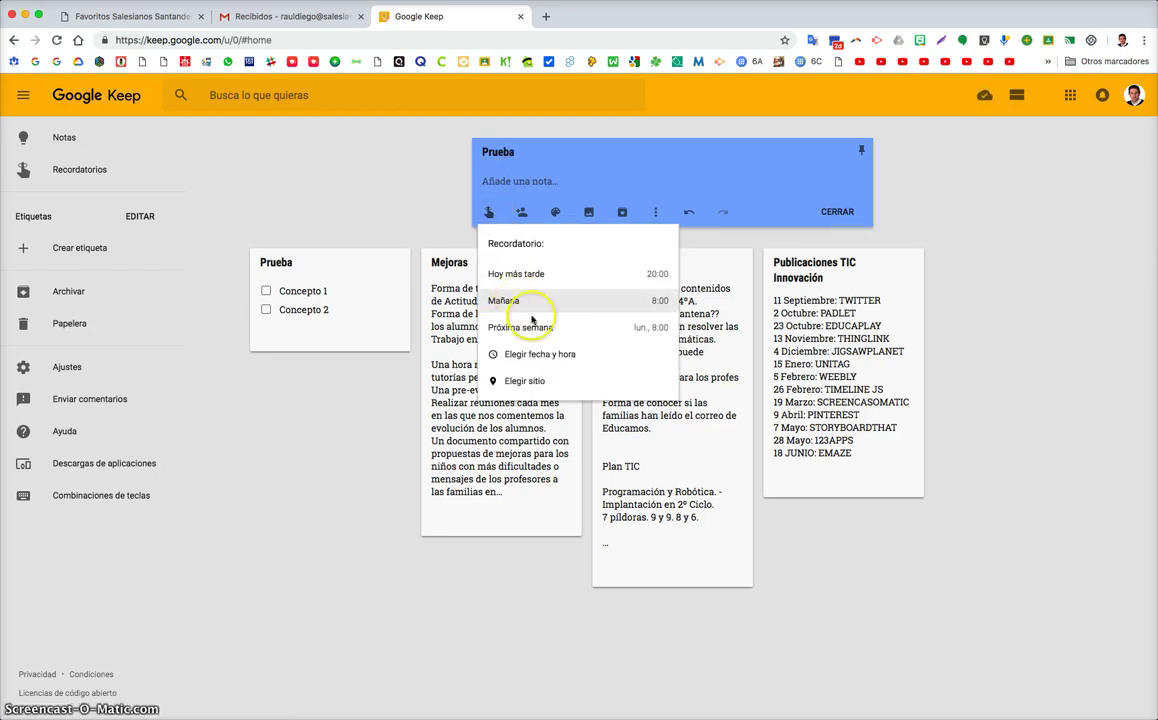
left_click(590, 349)
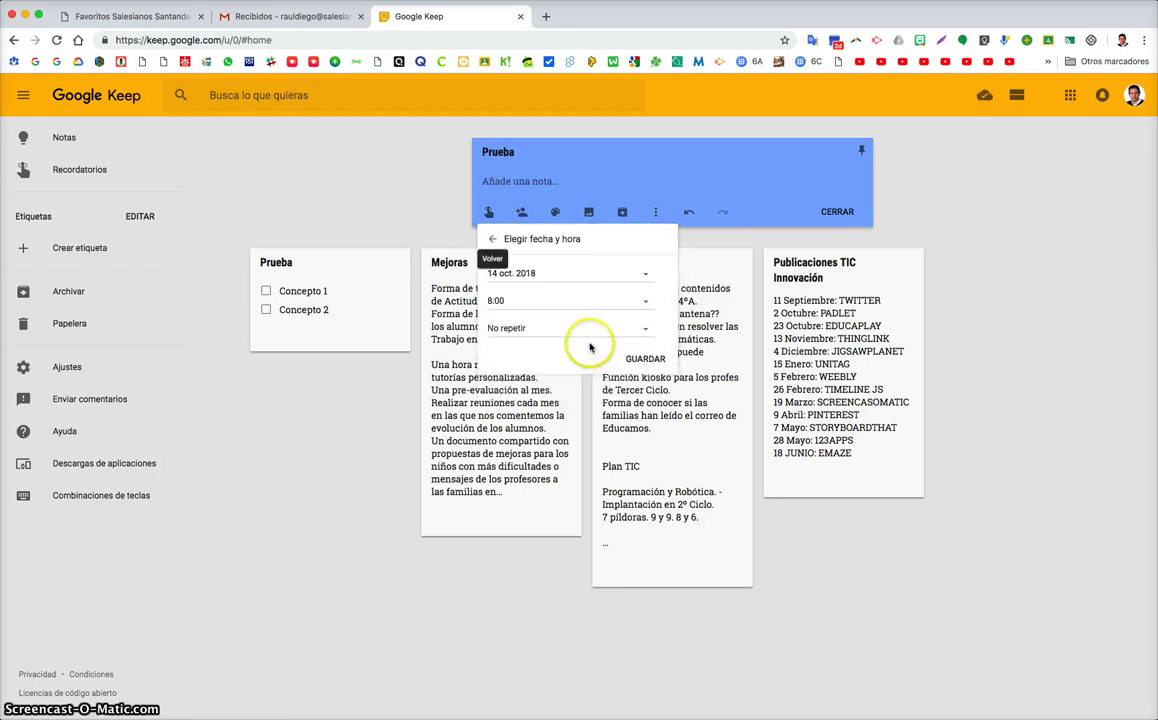
left_click(638, 272)
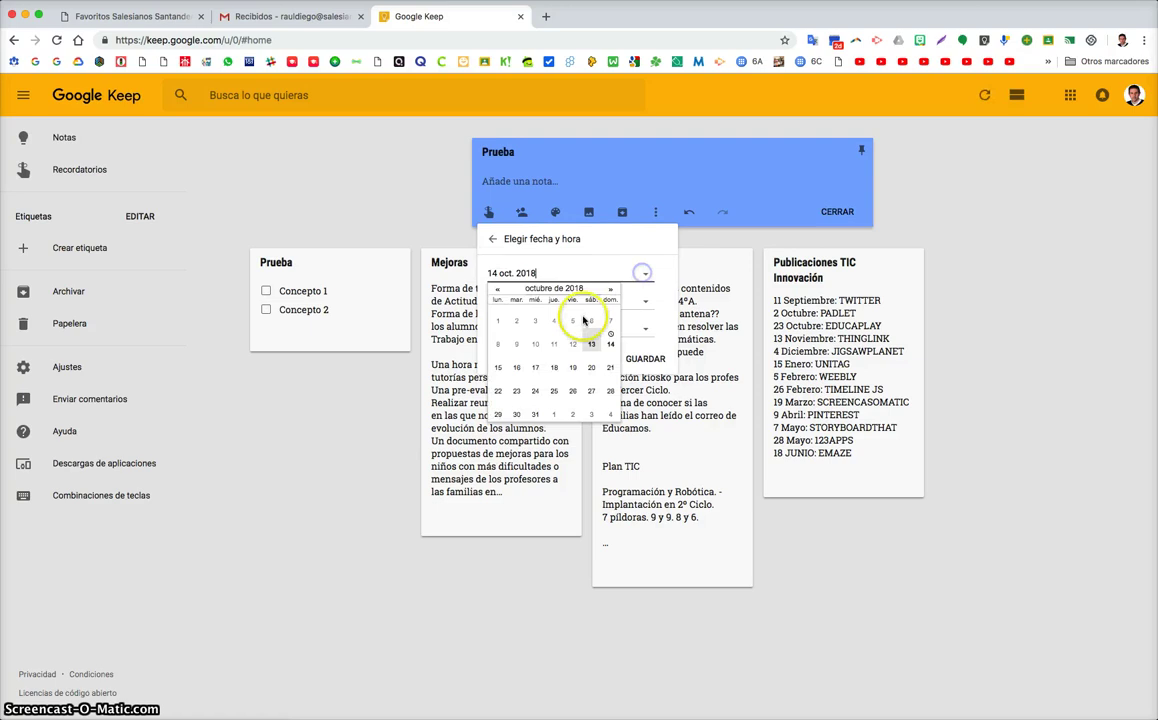
left_click(498, 367)
left_click(515, 302)
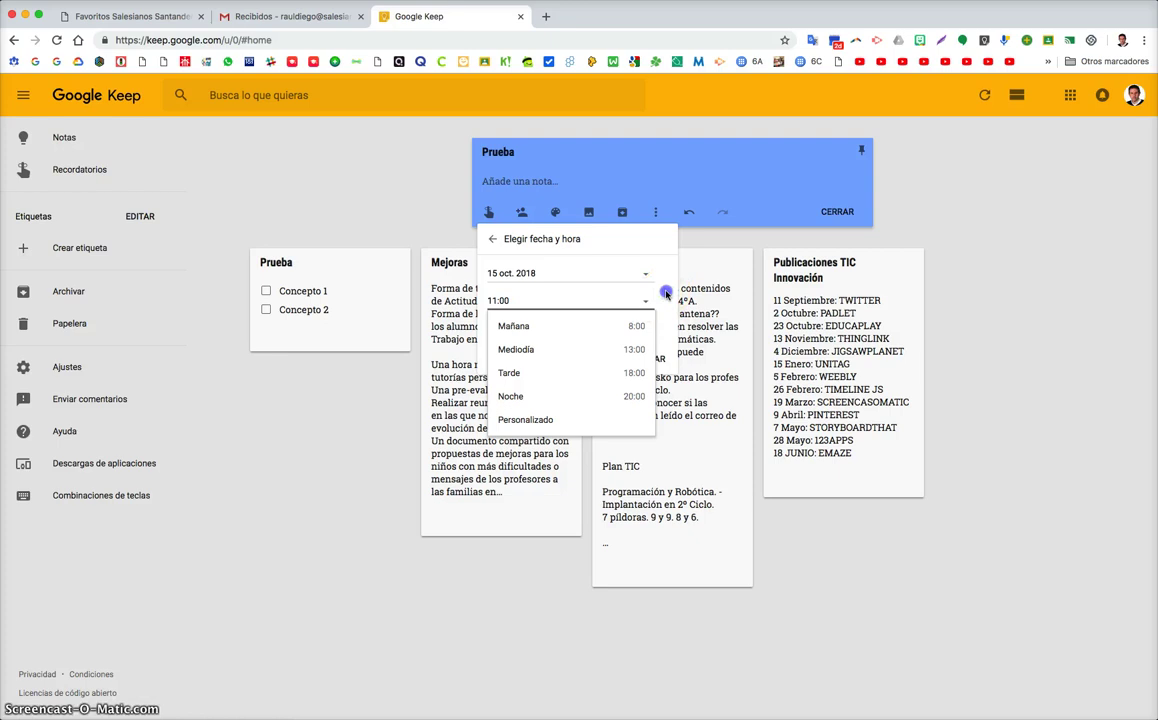
key("Return")
left_click(645, 428)
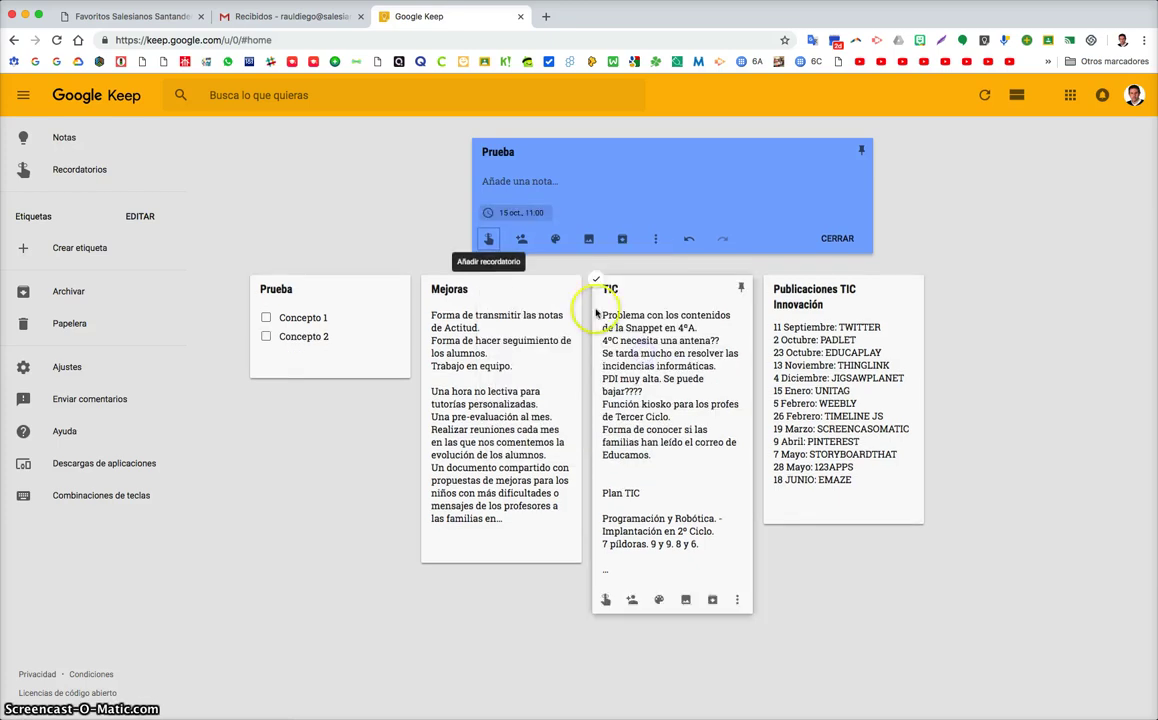
- Look at the new note's collaborator form and image picker, cancelling each of them
left_click(522, 240)
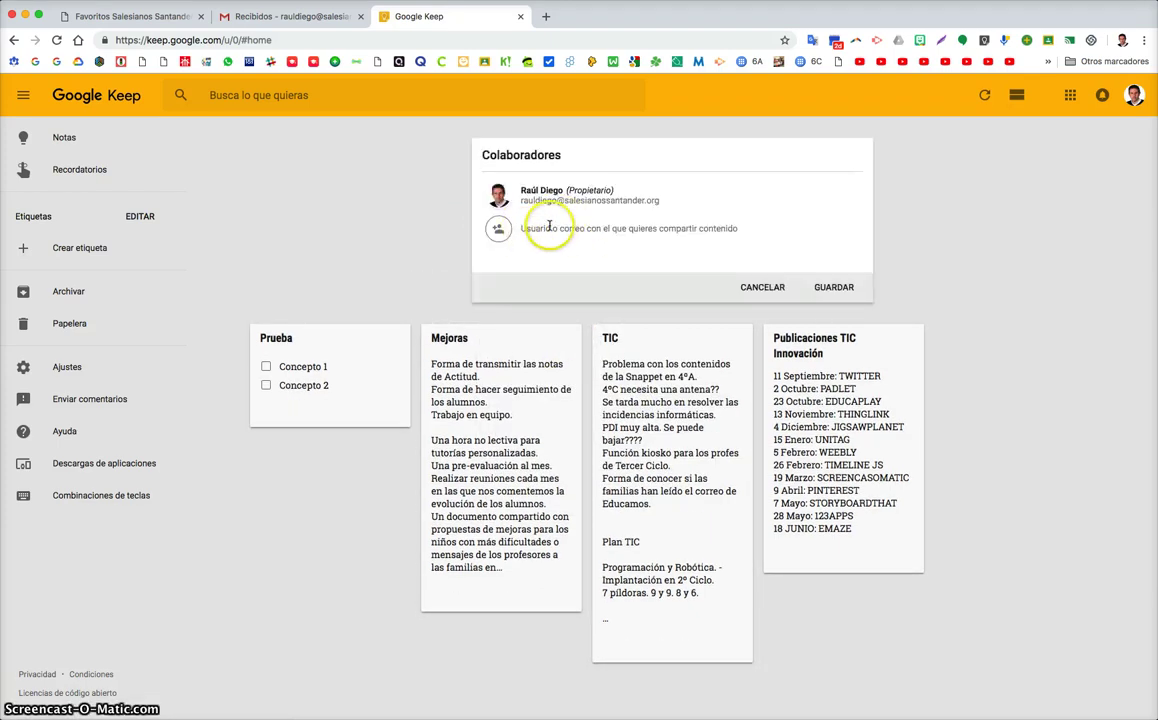
left_click(612, 232)
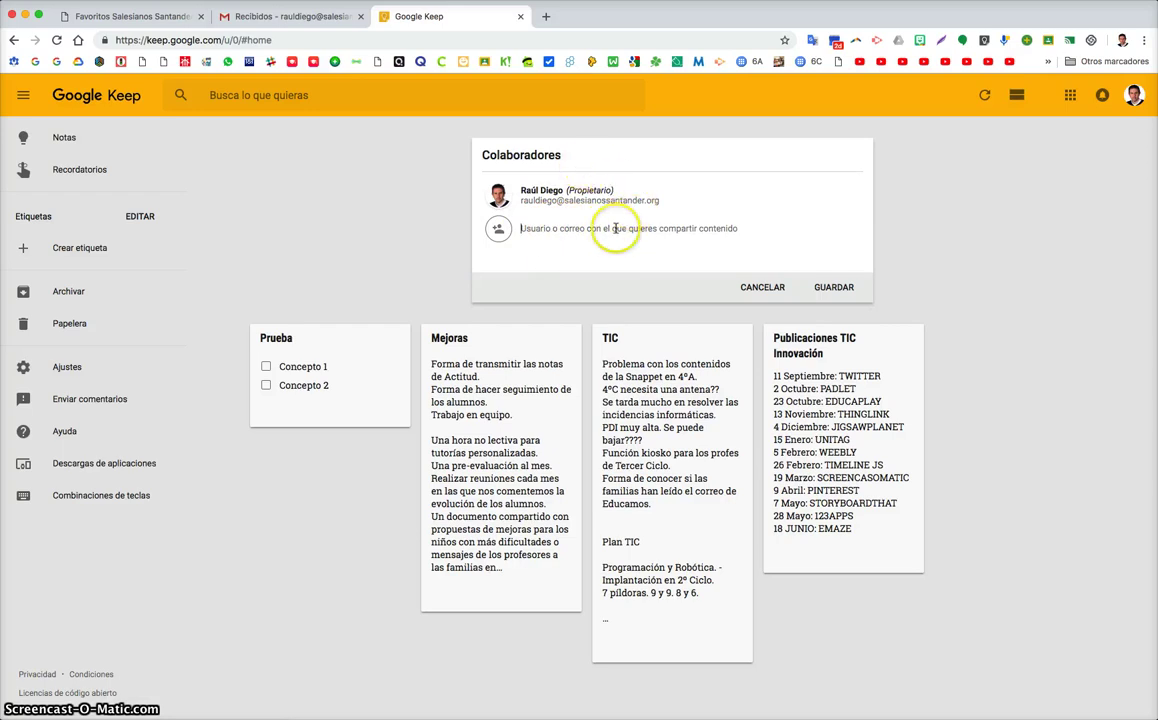
left_click(762, 288)
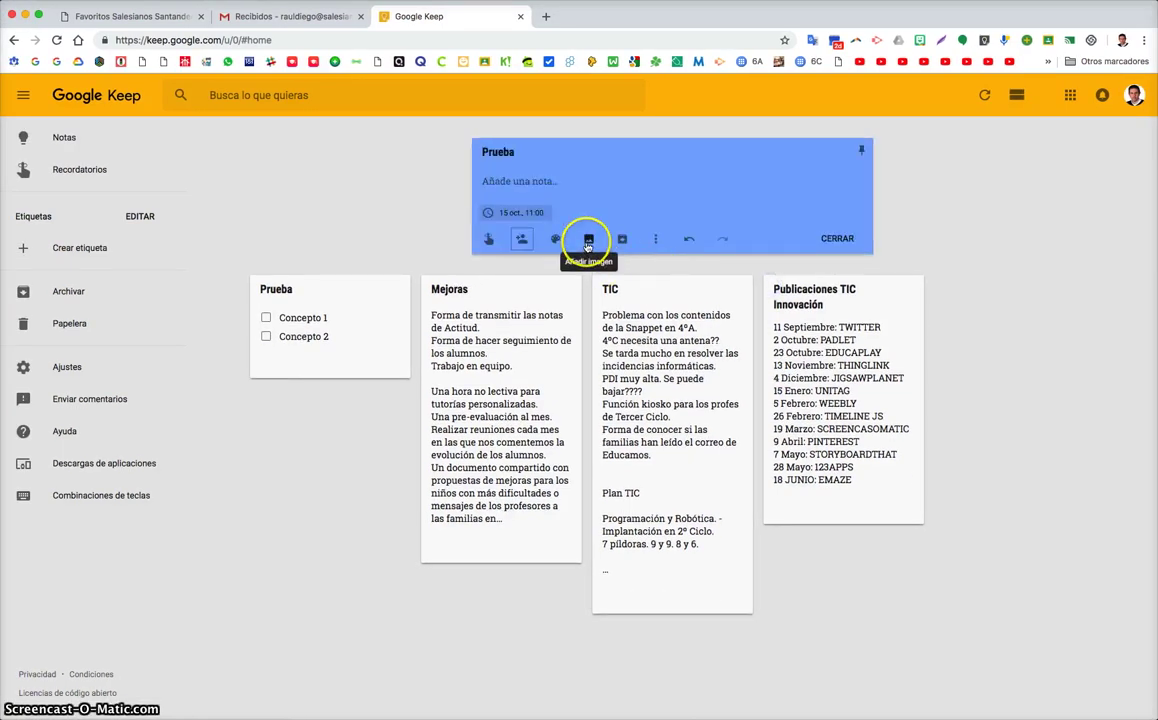
left_click(588, 240)
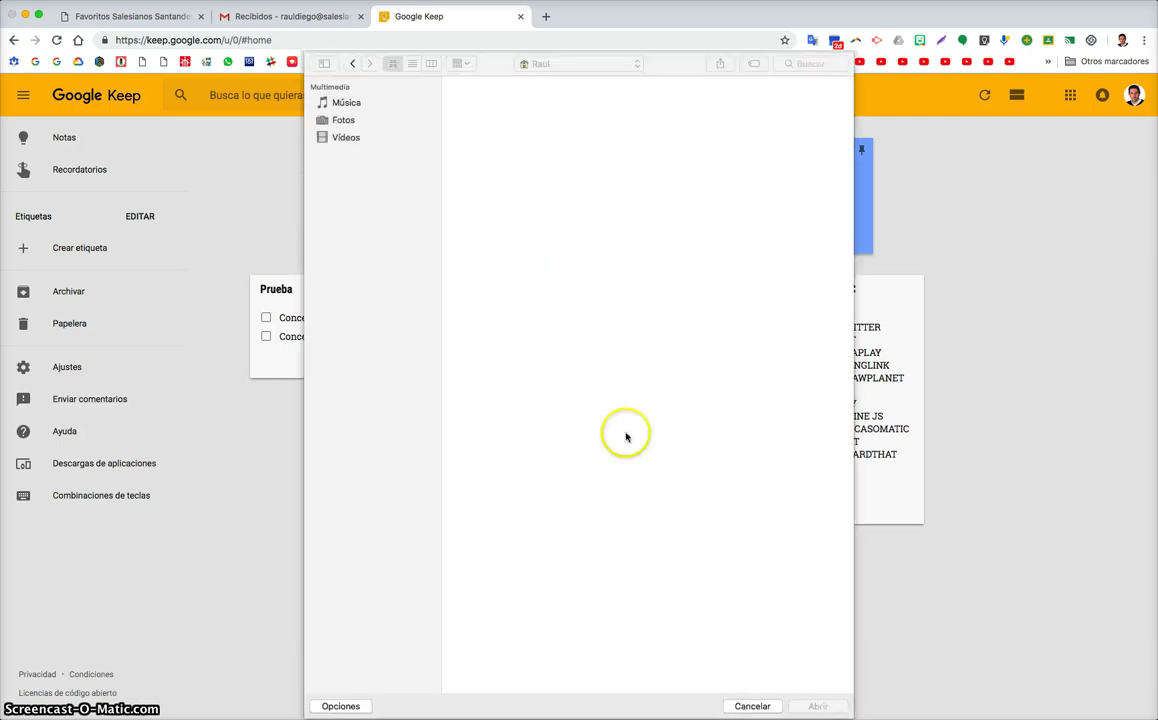
left_click(750, 705)
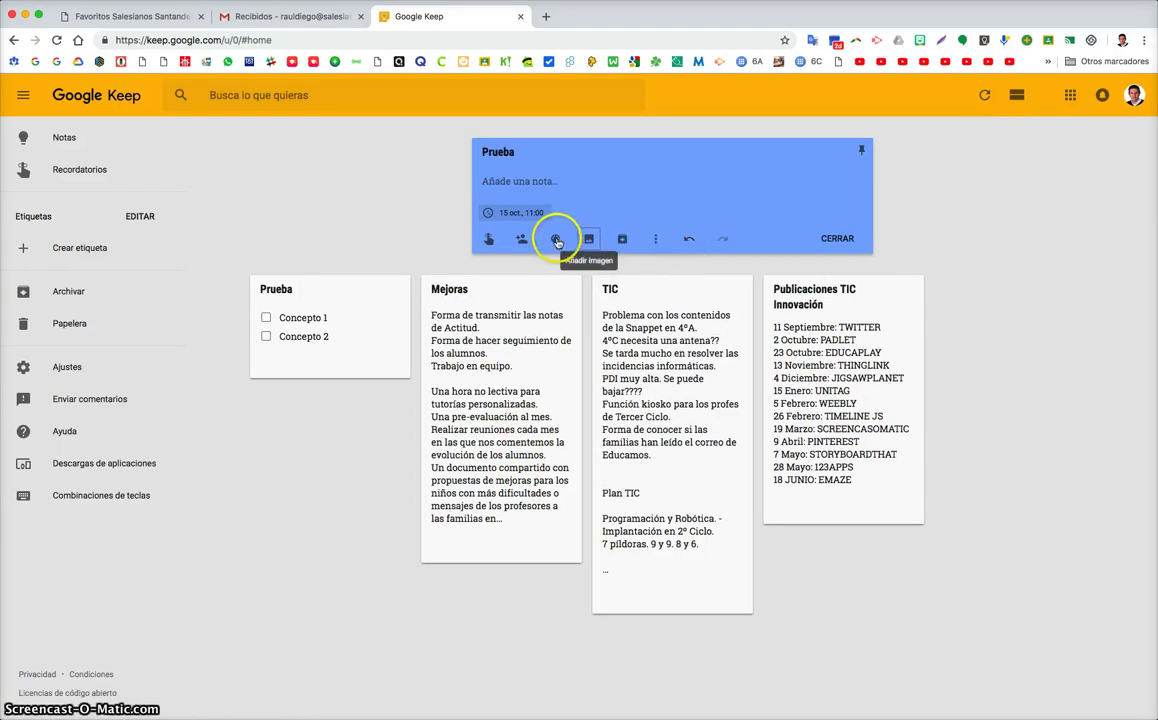
- Set the new "Prueba" note's colour to white and tag it with a newly created label "Compras"
mouse_move(556, 240)
left_click(558, 167)
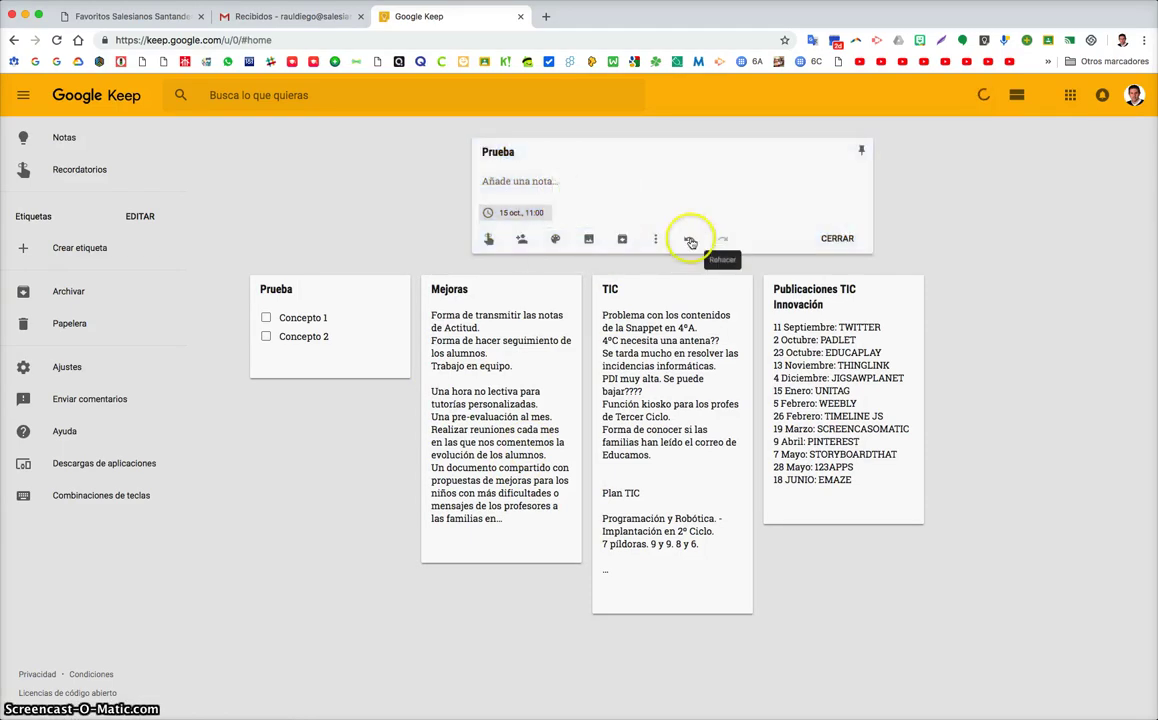
left_click(656, 239)
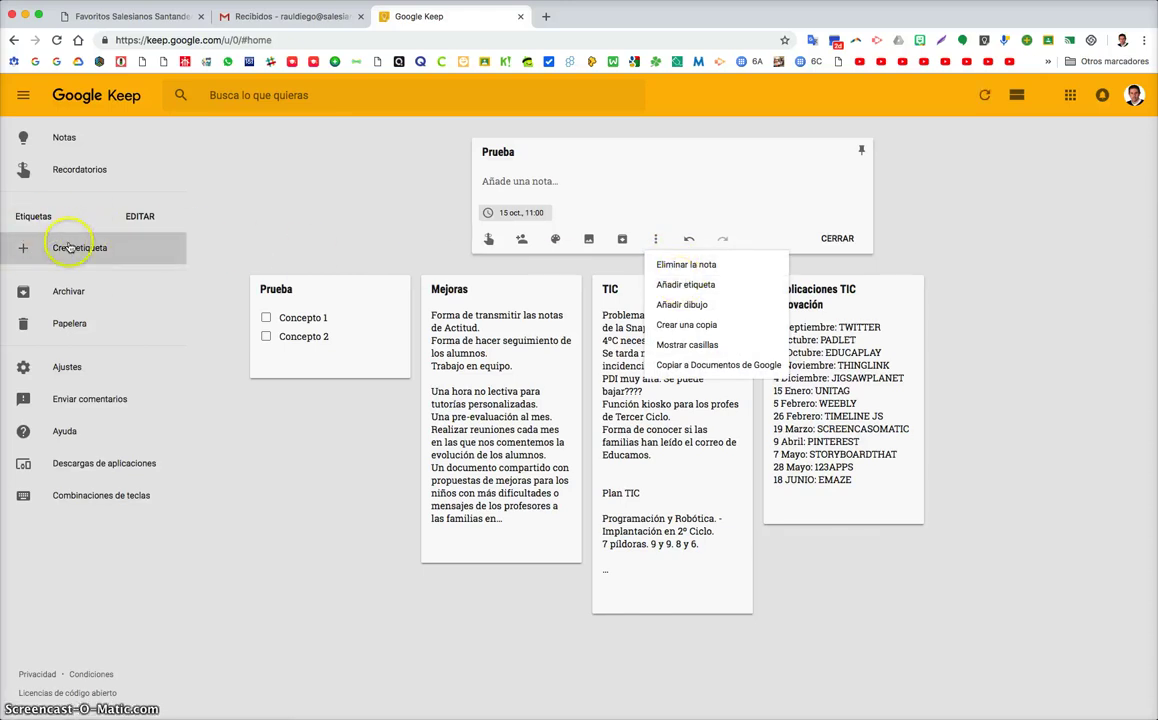
left_click(702, 285)
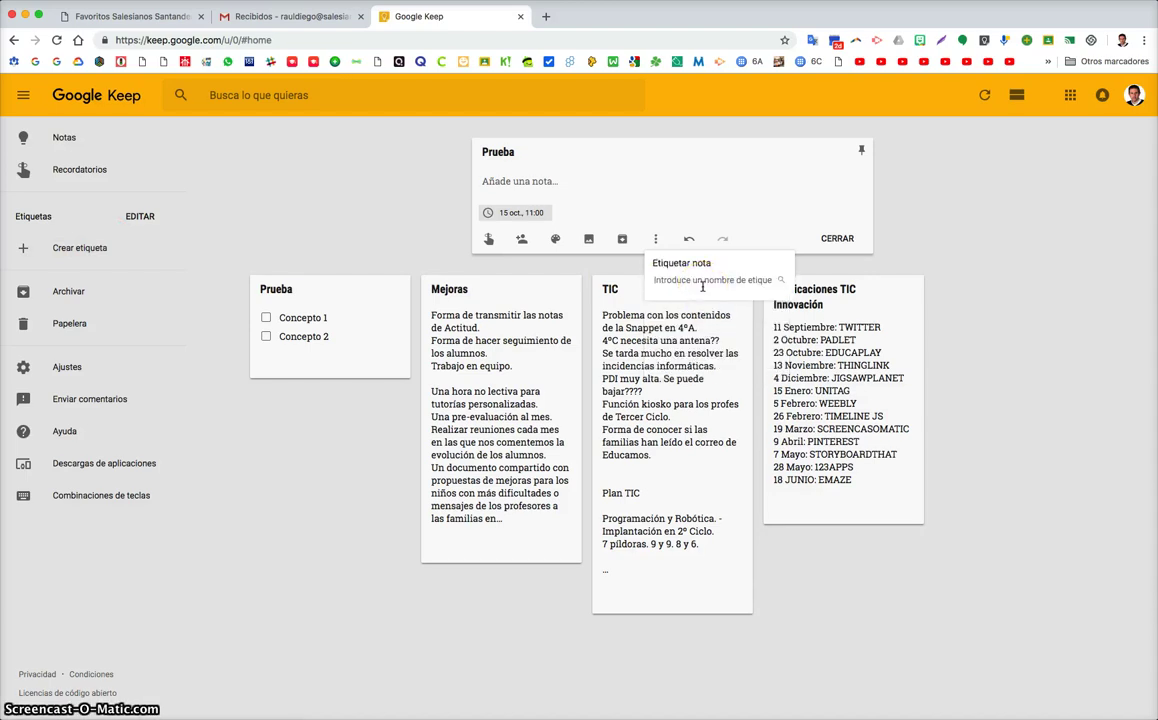
type("Lista de co")
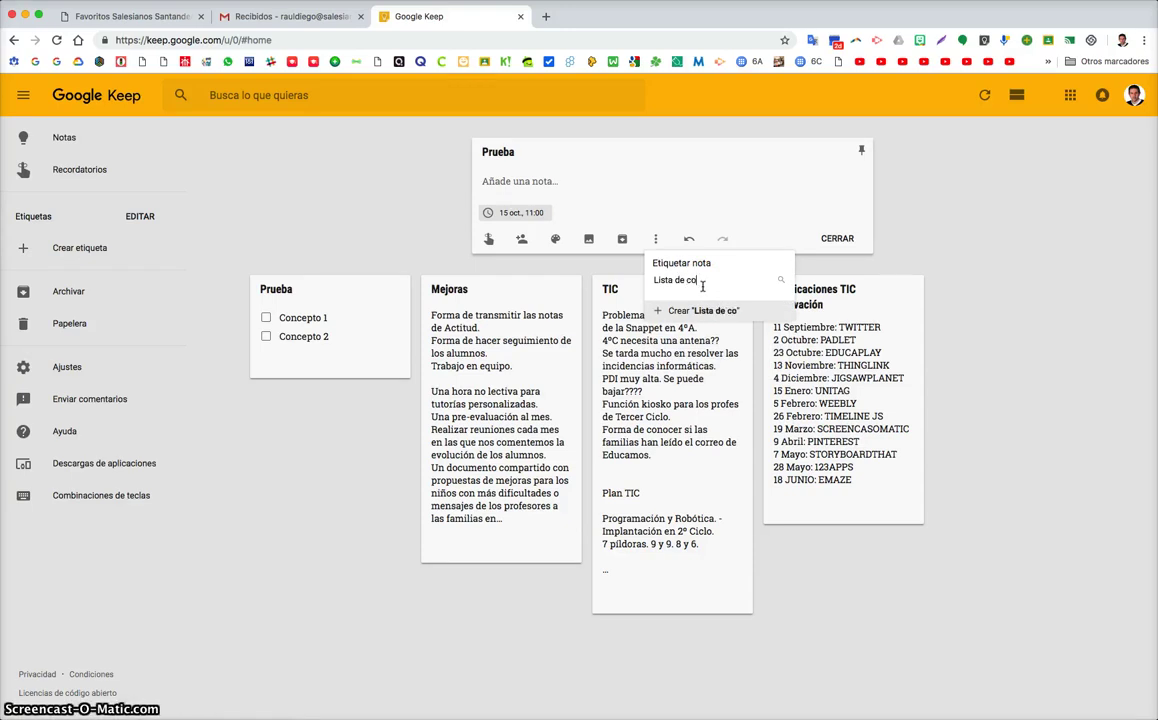
type("del")
key("BackSpace")
type("Compras")
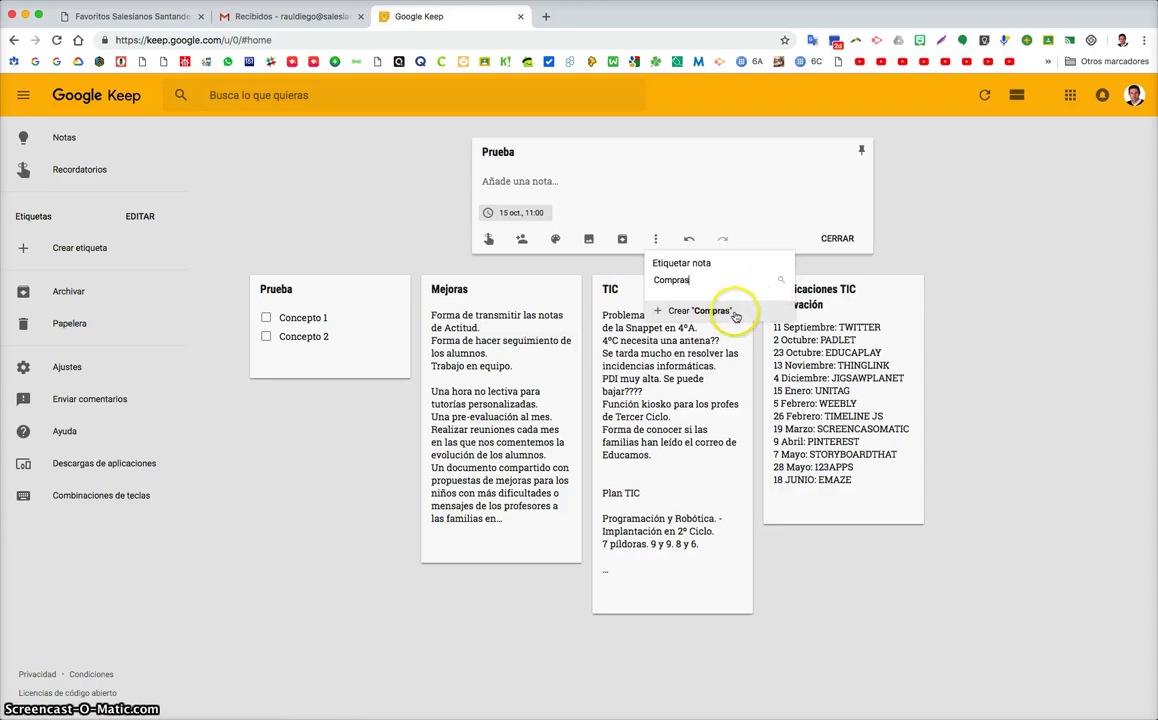
left_click(728, 312)
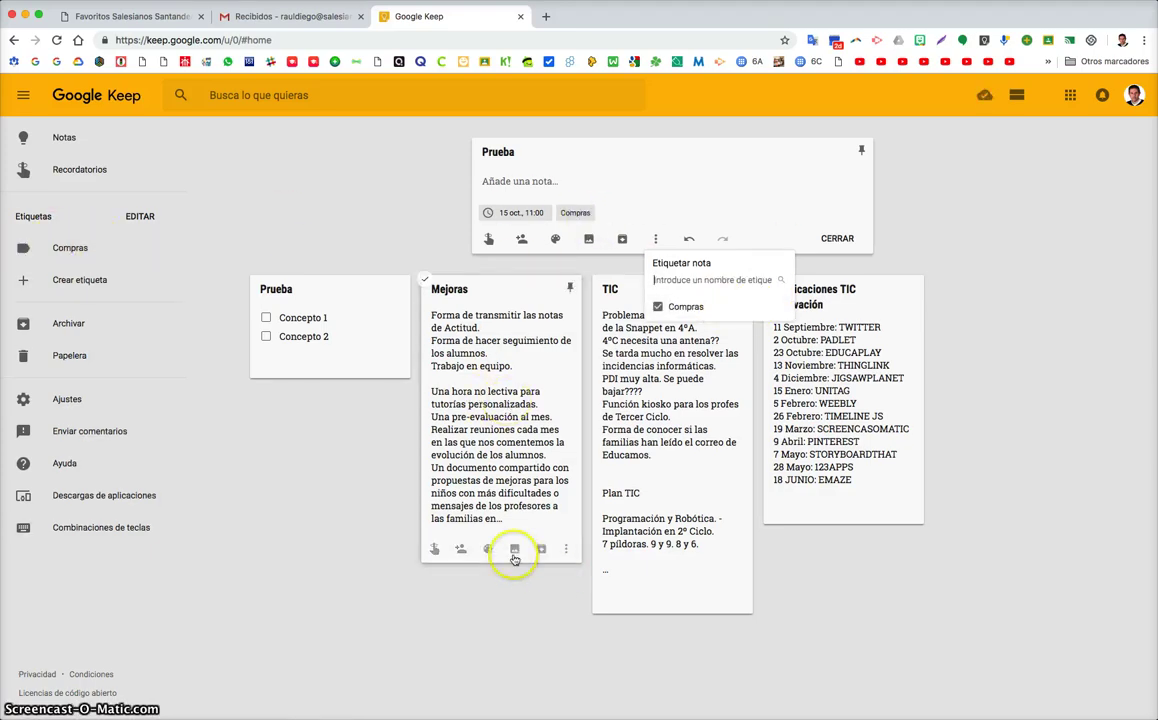
- Close the new note and tag the "Mejoras" note with a newly created label "Nivel"
mouse_move(491, 550)
left_click(565, 550)
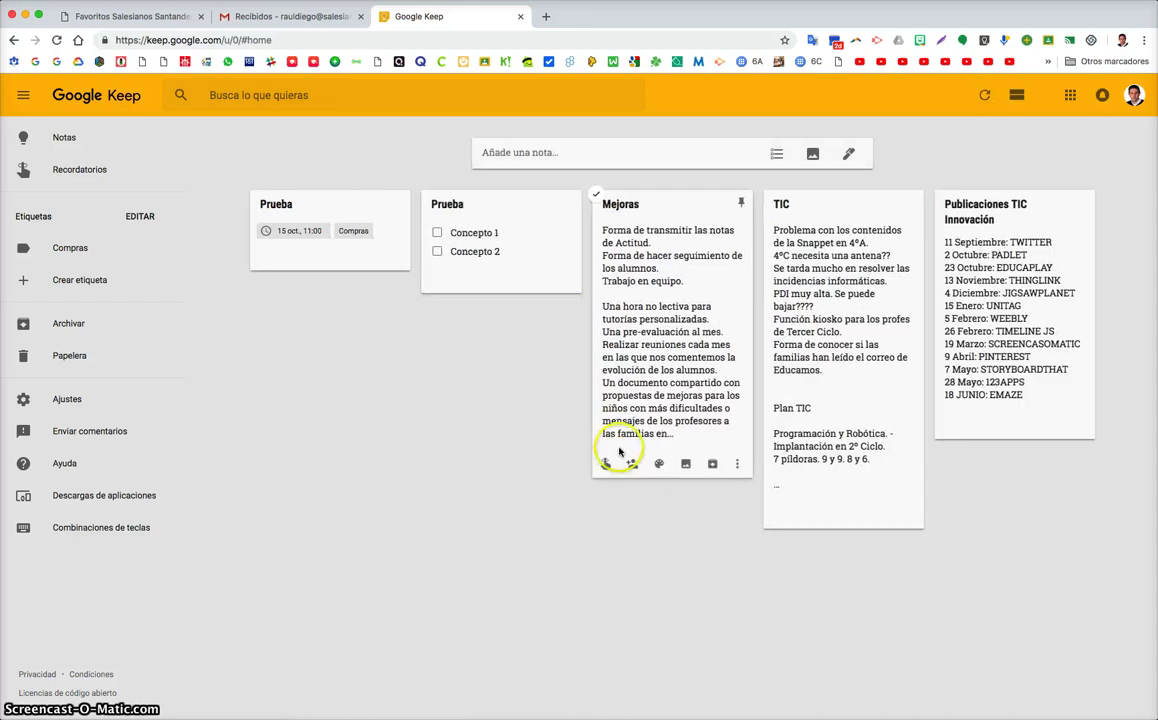
left_click(737, 463)
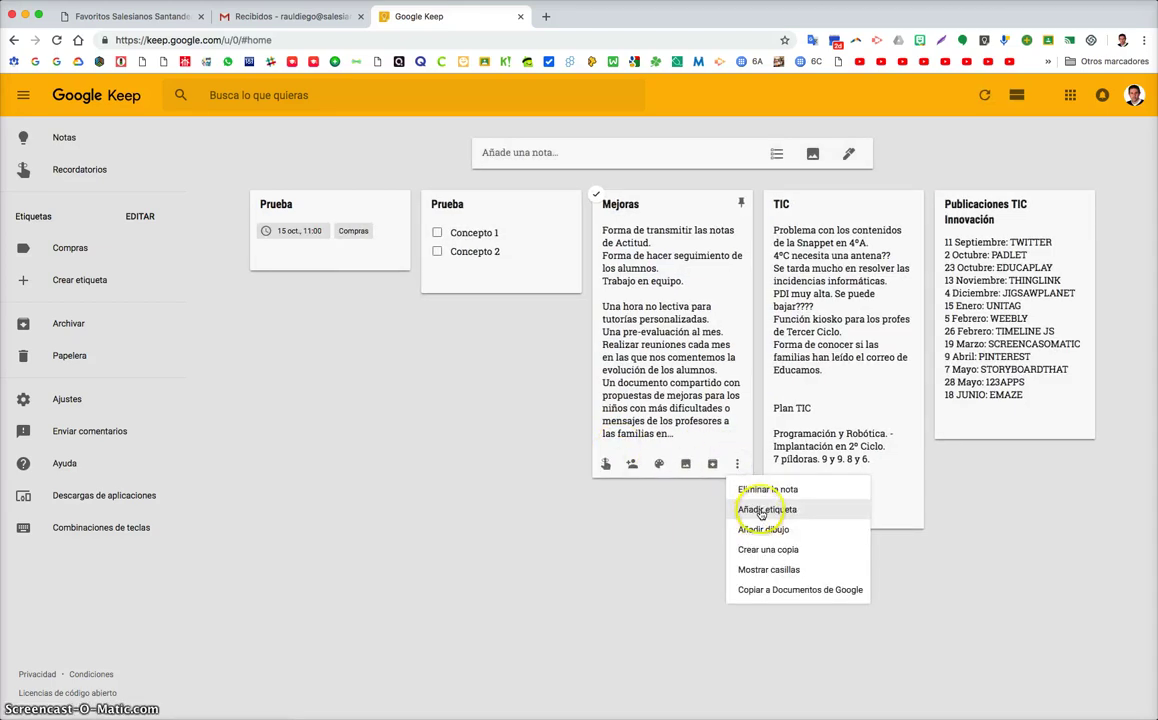
left_click(761, 512)
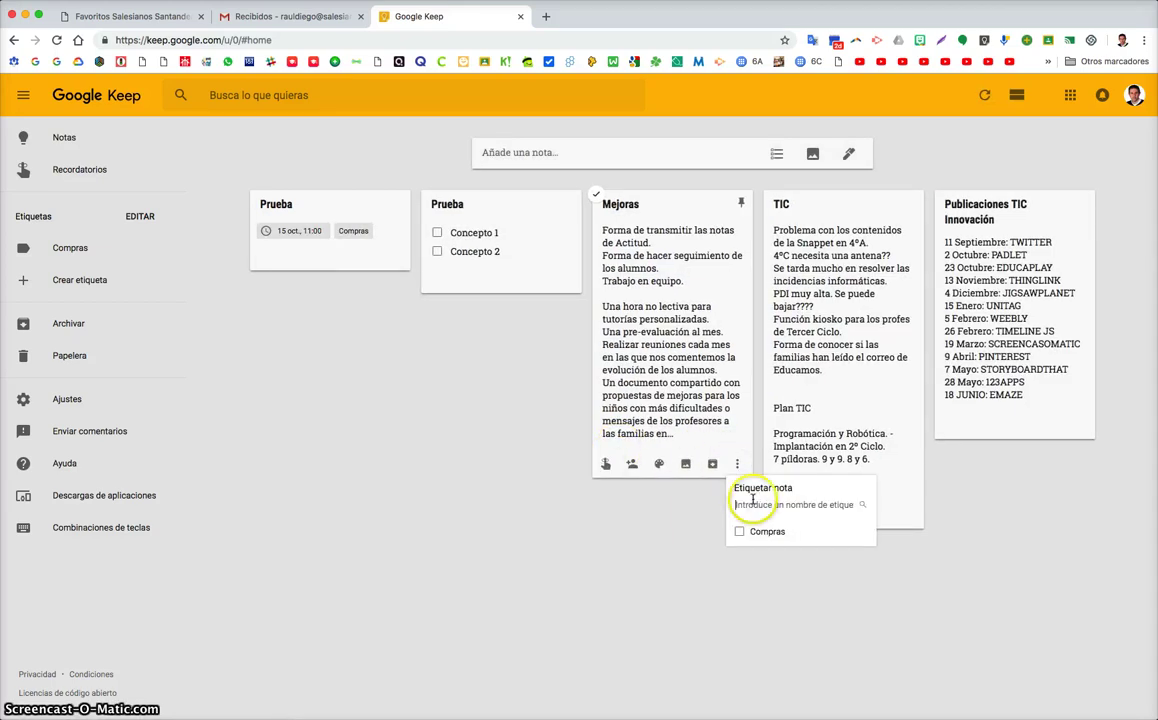
type("C")
key("BackSpace")
type("Nivel")
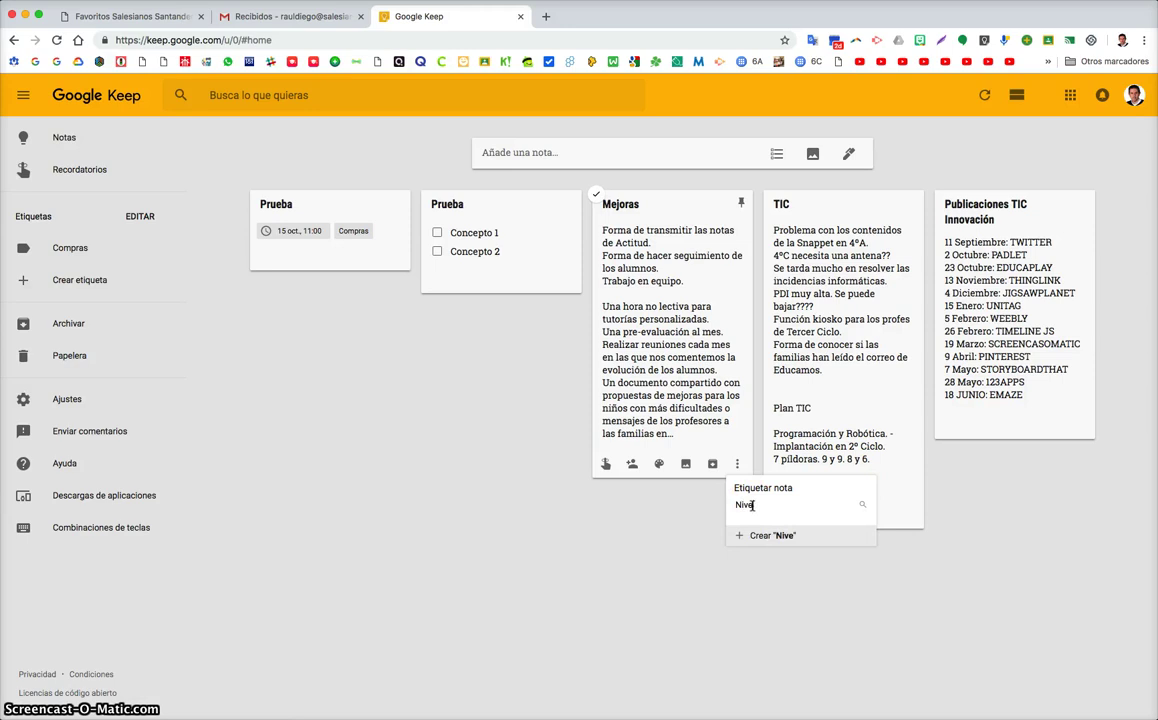
left_click(794, 536)
- Tag the "TIC" note with a newly created label "TIC"
left_click(902, 516)
left_click(907, 515)
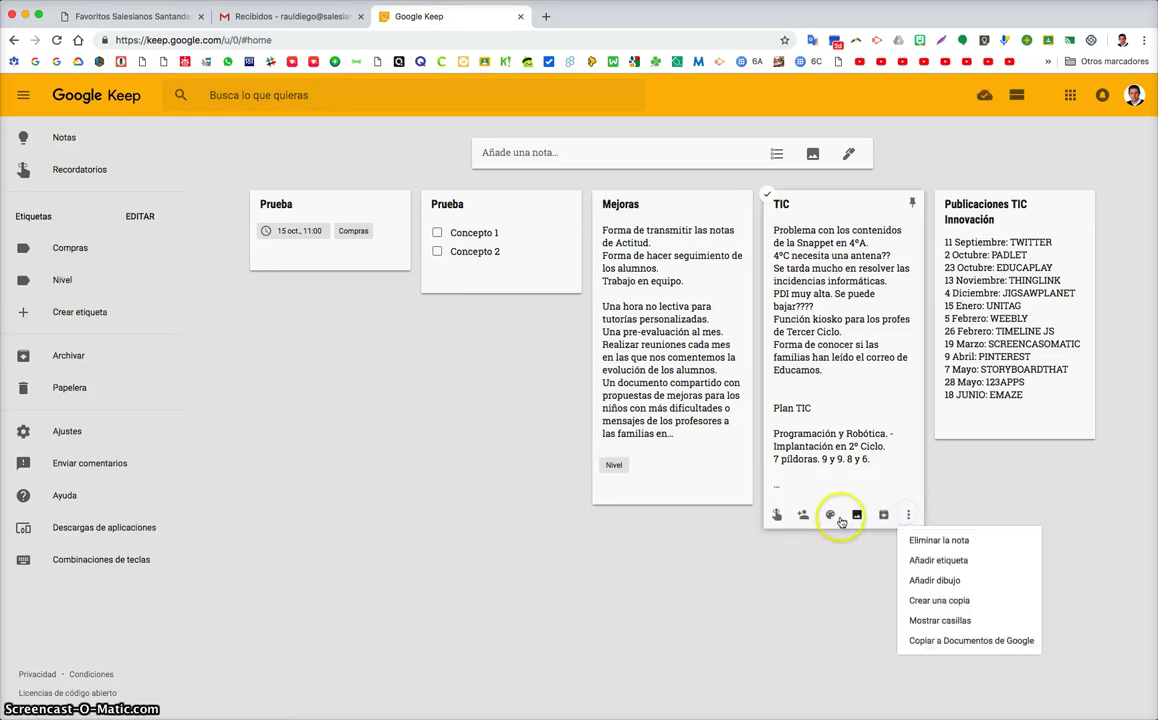
left_click(932, 563)
type("T")
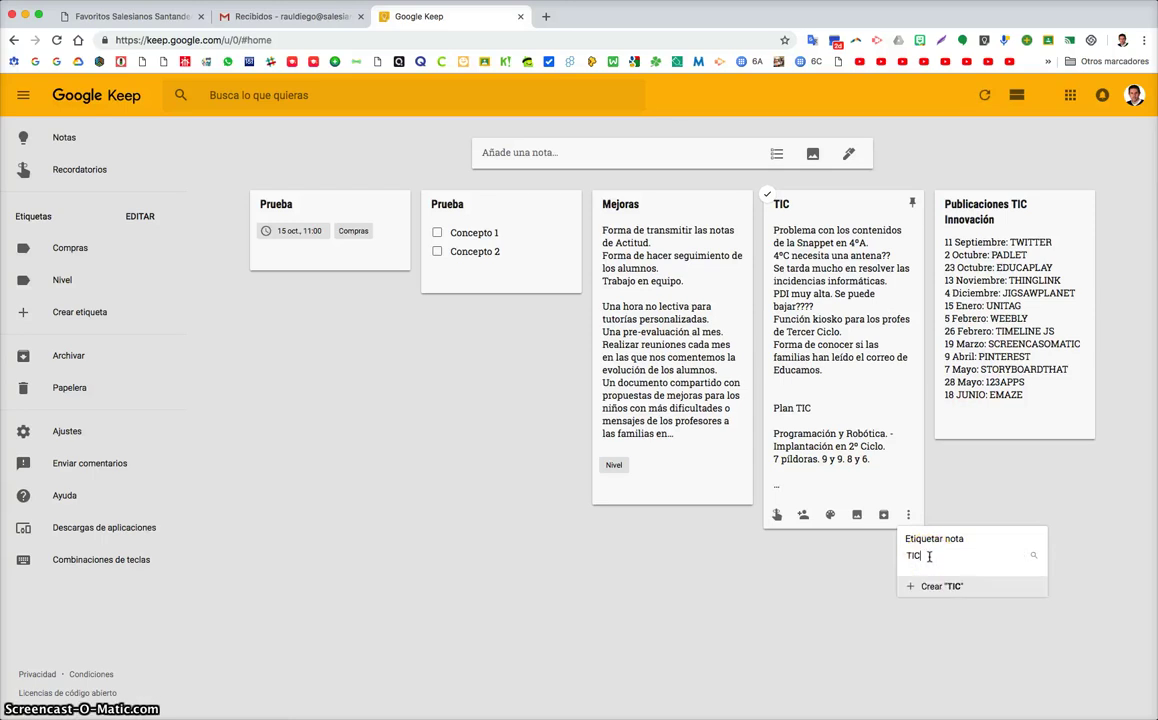
type("IC")
left_click(940, 586)
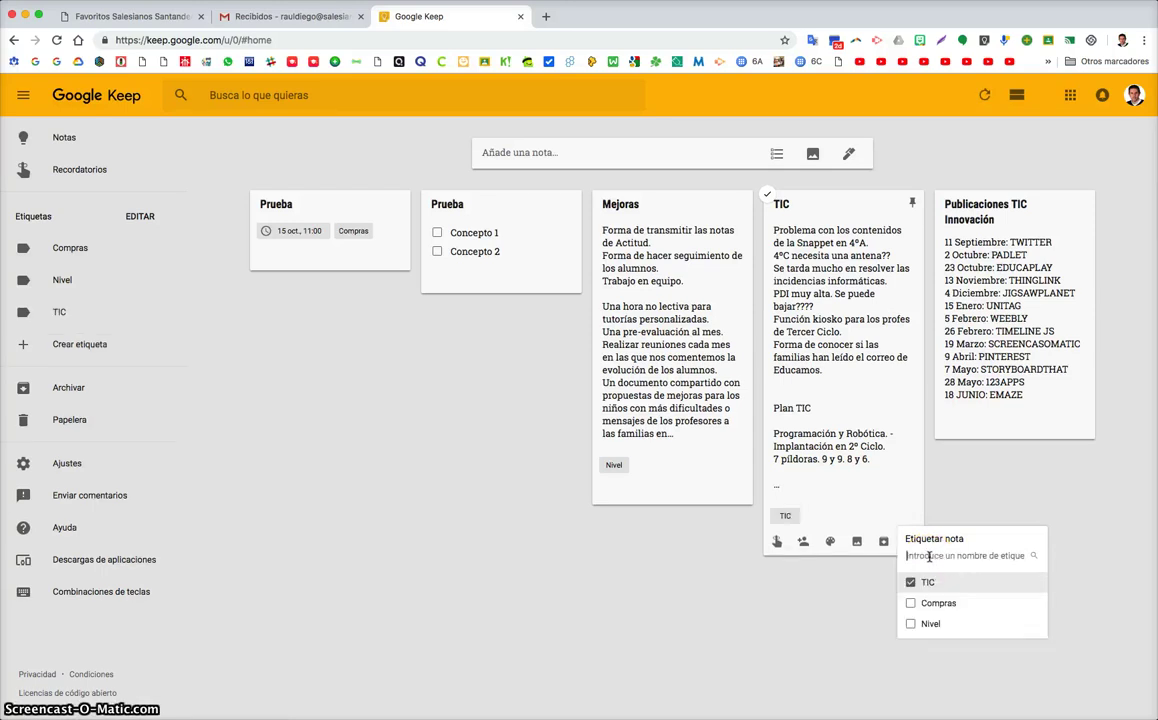
- Tag the "Publicaciones TIC Innovación" note with a newly created label "Publicaciones"
left_click(1080, 428)
left_click(1080, 428)
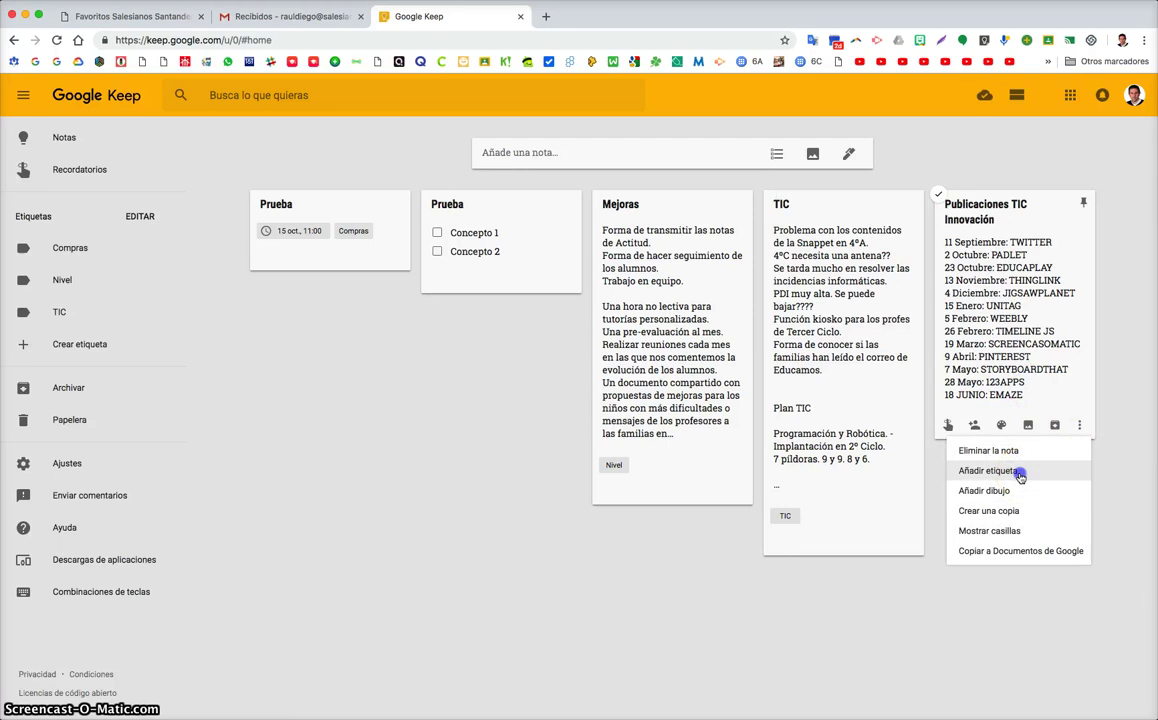
left_click(1020, 476)
type("Publicaciones")
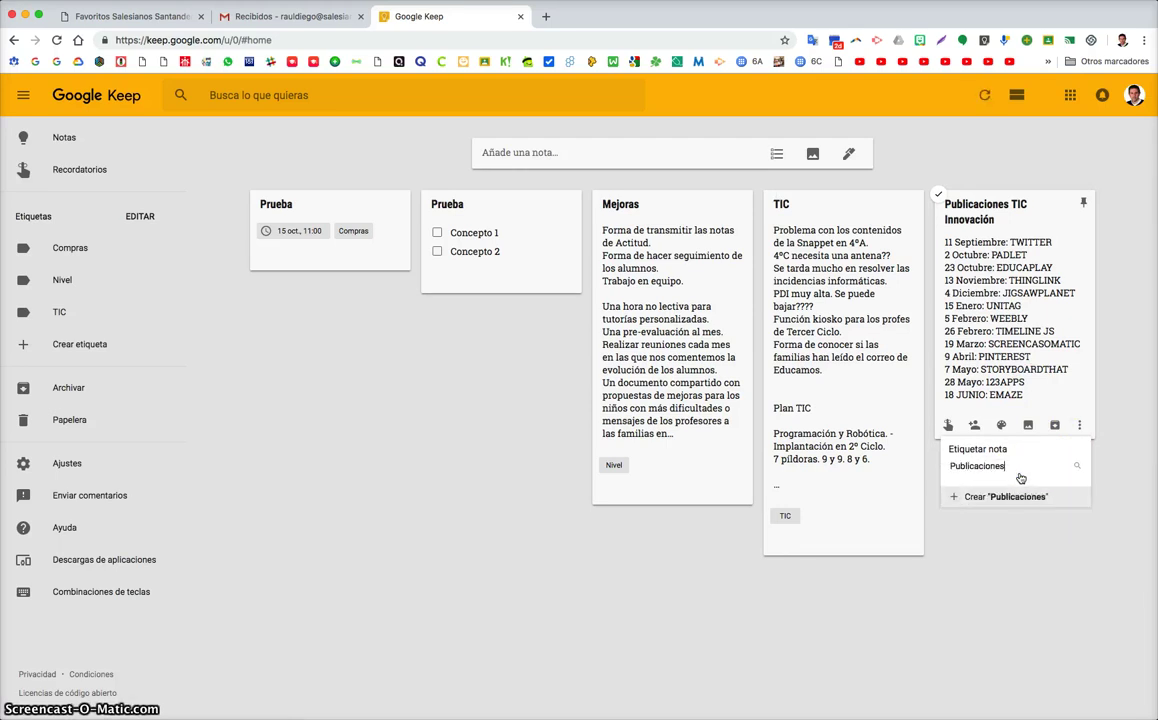
key("Return")
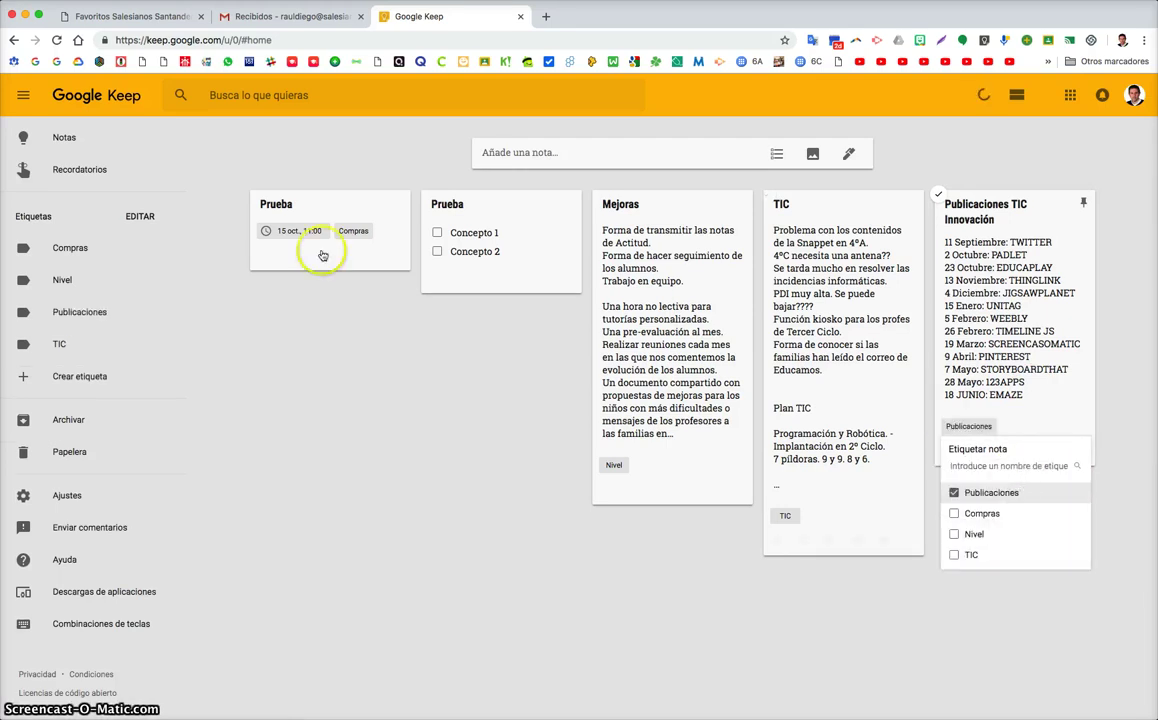
left_click(442, 421)
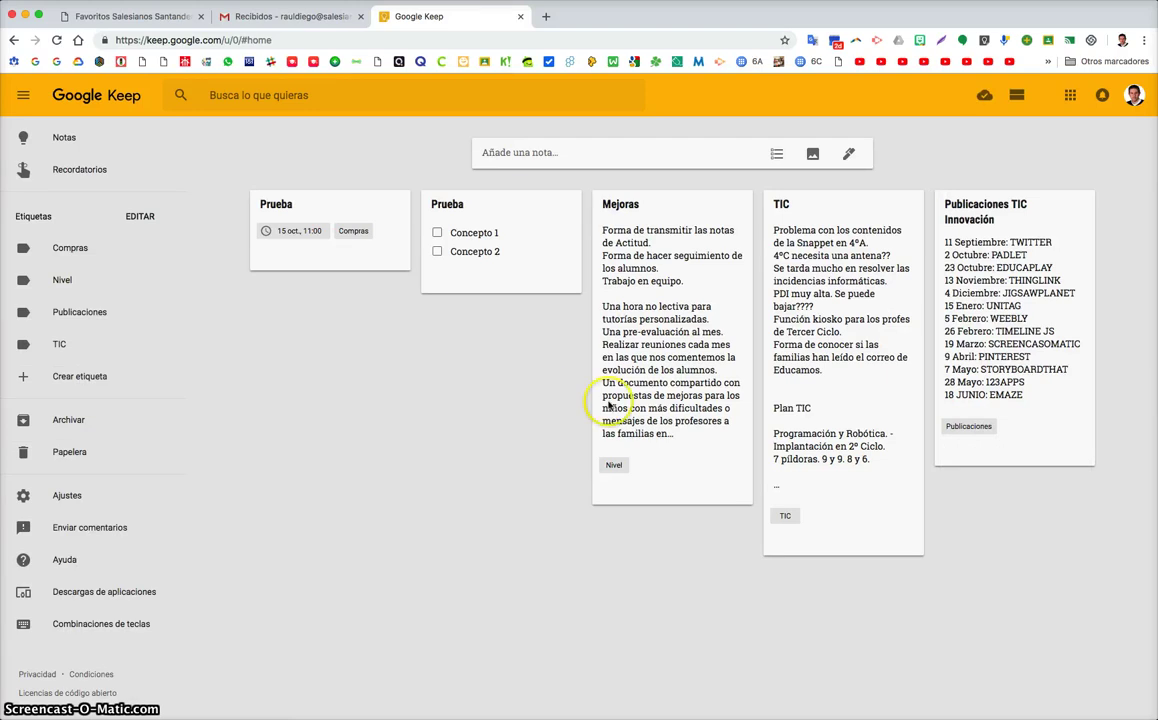
- Tag the "Prueba" checklist note with the existing label "Compras"
mouse_move(491, 220)
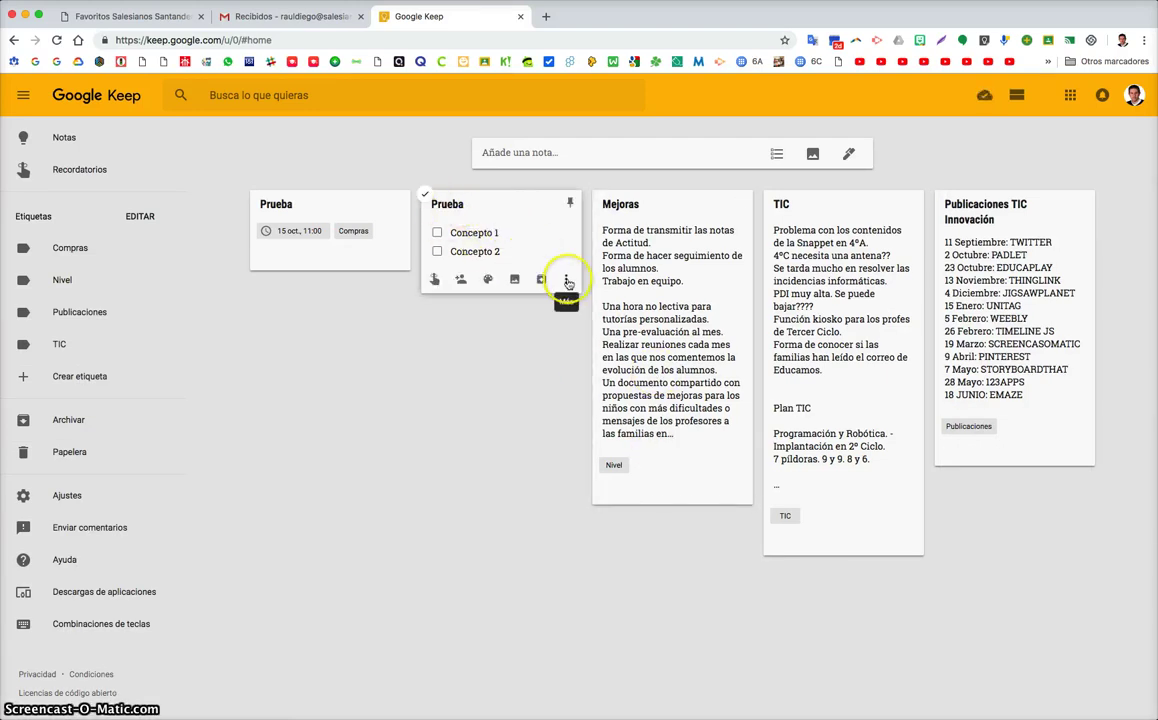
left_click(566, 281)
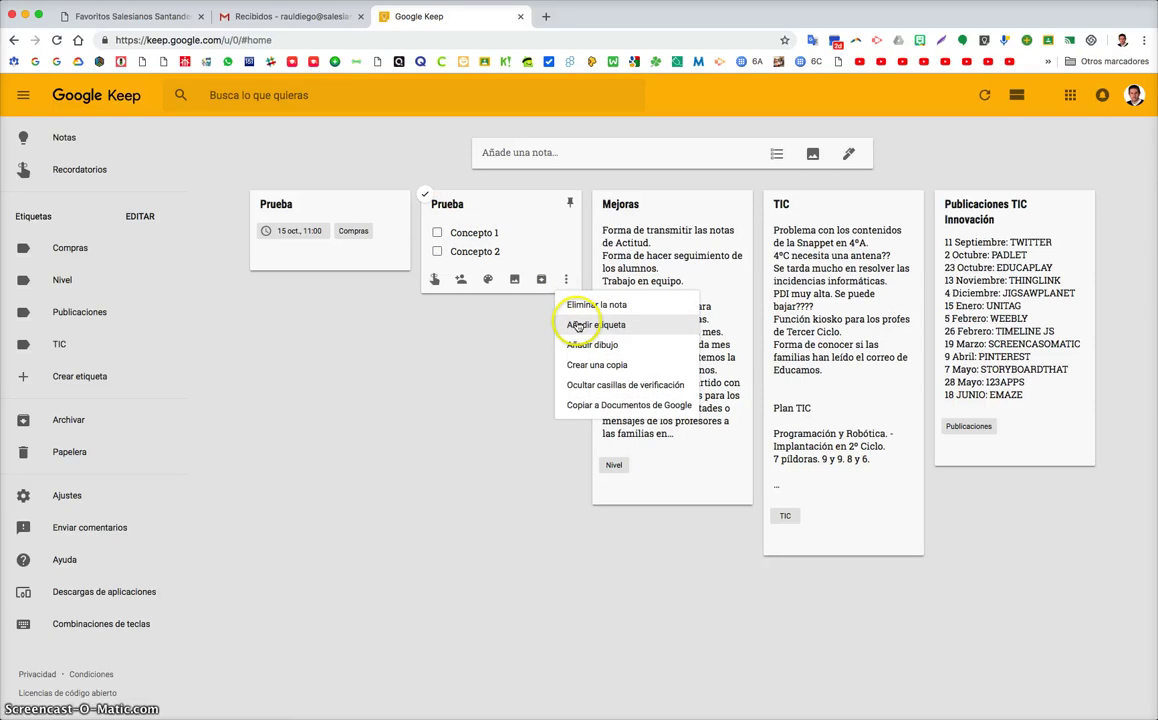
left_click(577, 326)
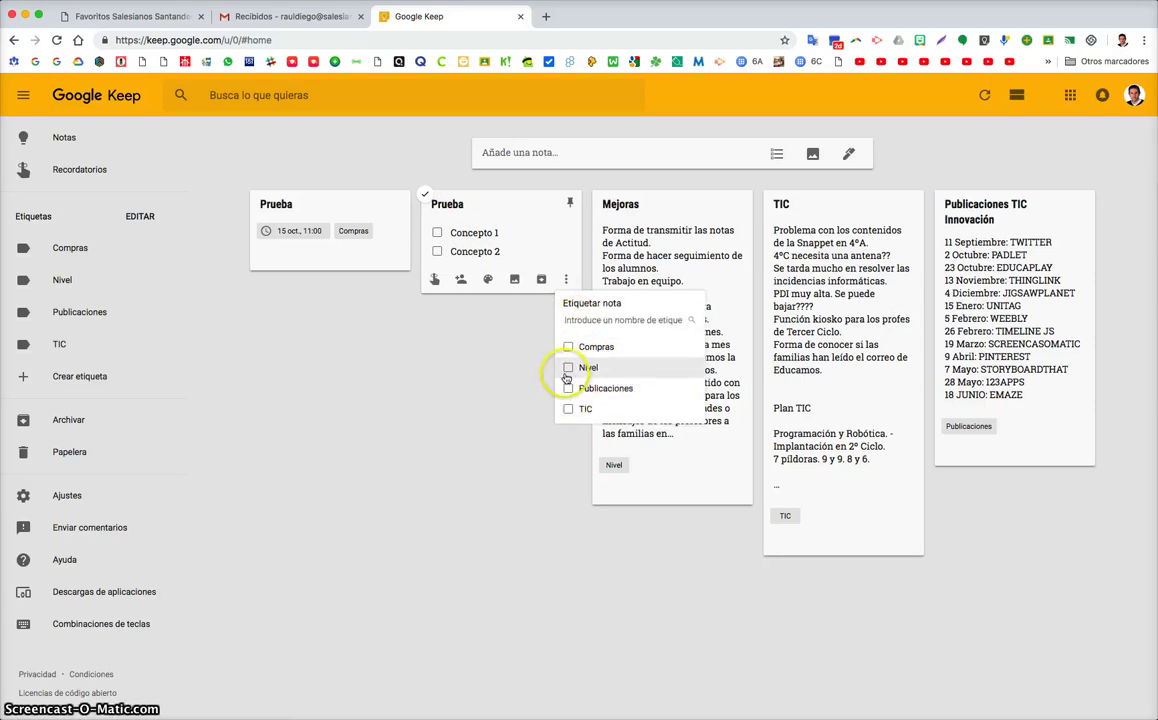
left_click(567, 369)
left_click(567, 369)
left_click(567, 348)
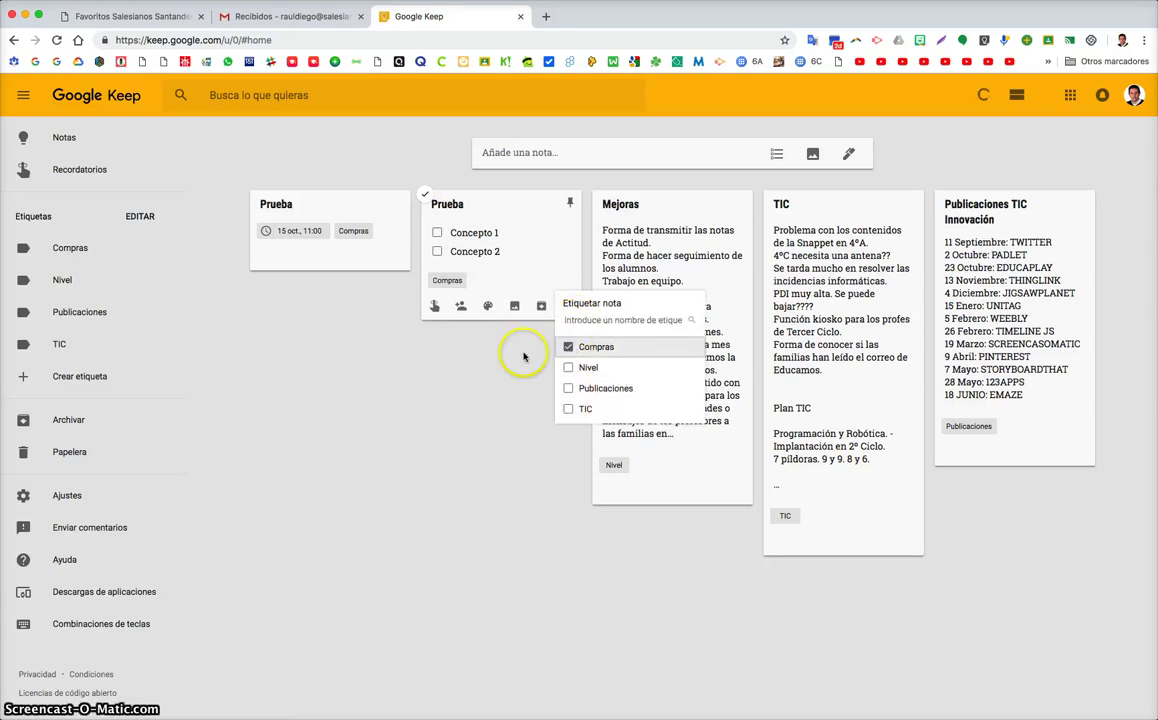
left_click(486, 357)
- View the notes filtered by the labels "Nivel" and "Compras", and return to all notes
left_click(72, 248)
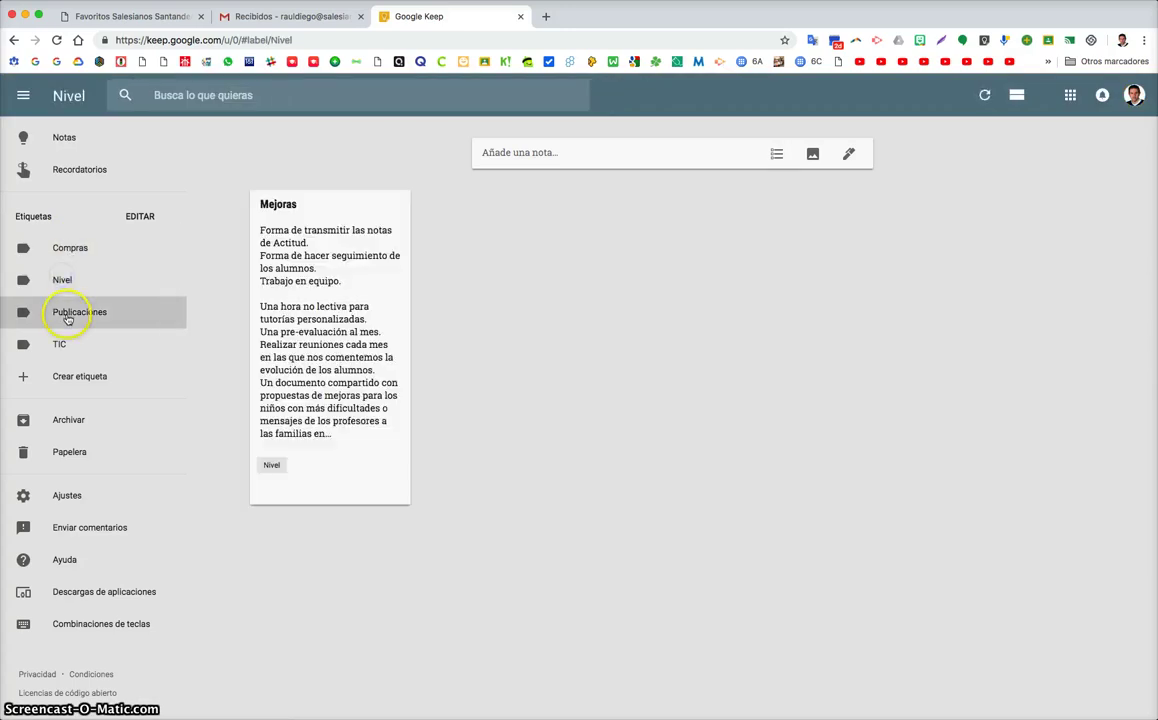
left_click(74, 248)
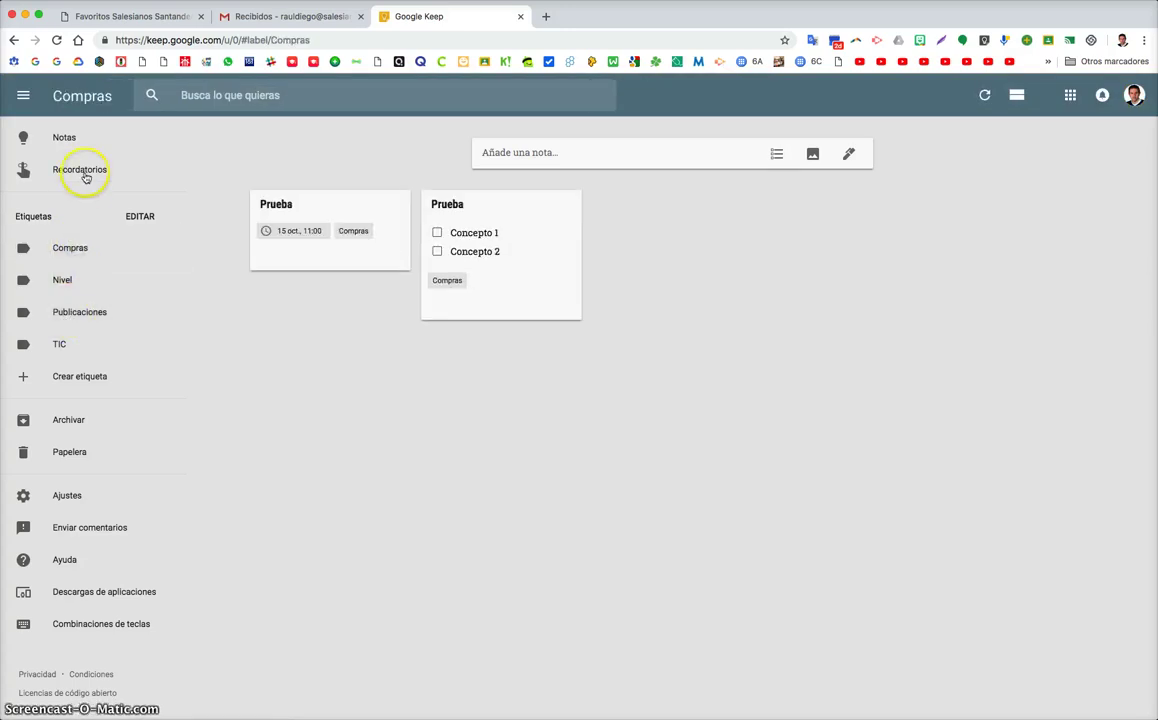
left_click(77, 137)
- Look at the blank text note and blank list editors, closing each without content
left_click(628, 160)
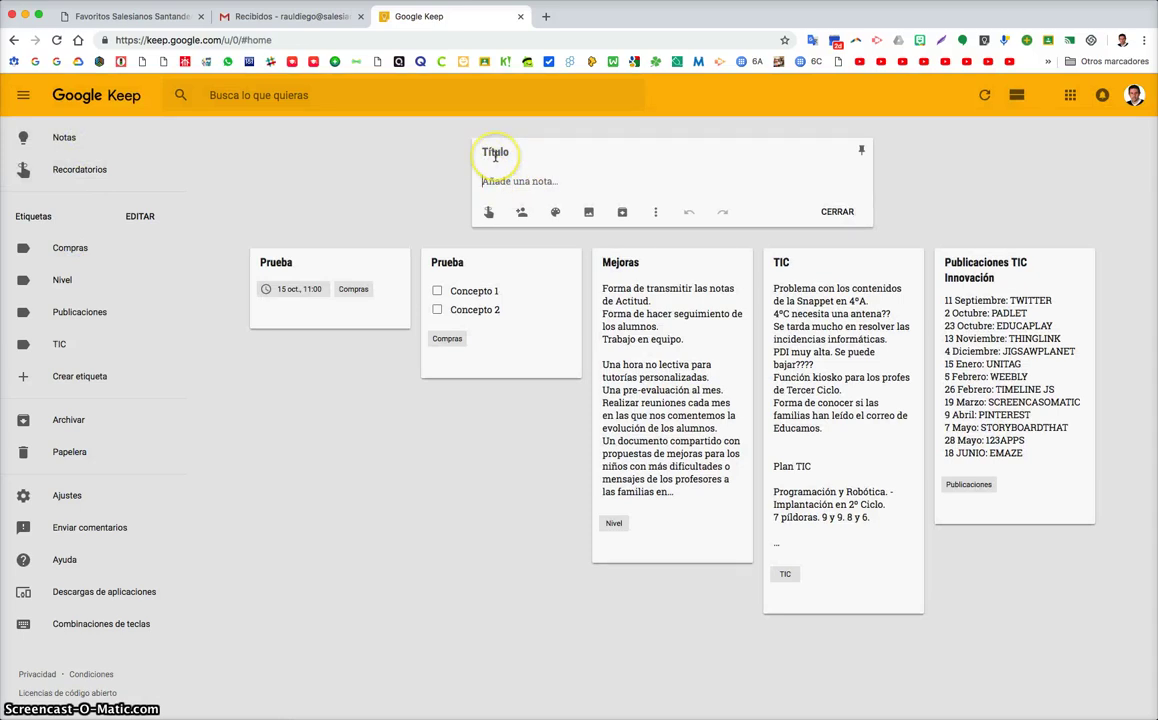
left_click(838, 212)
left_click(815, 155)
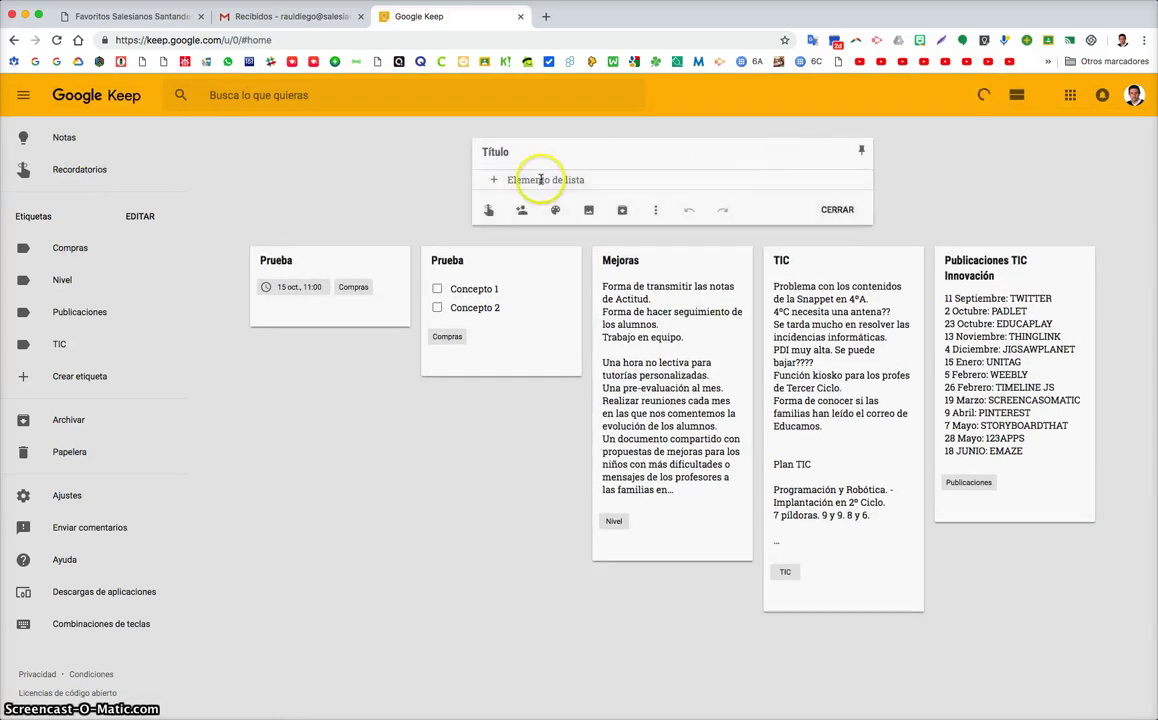
left_click(837, 210)
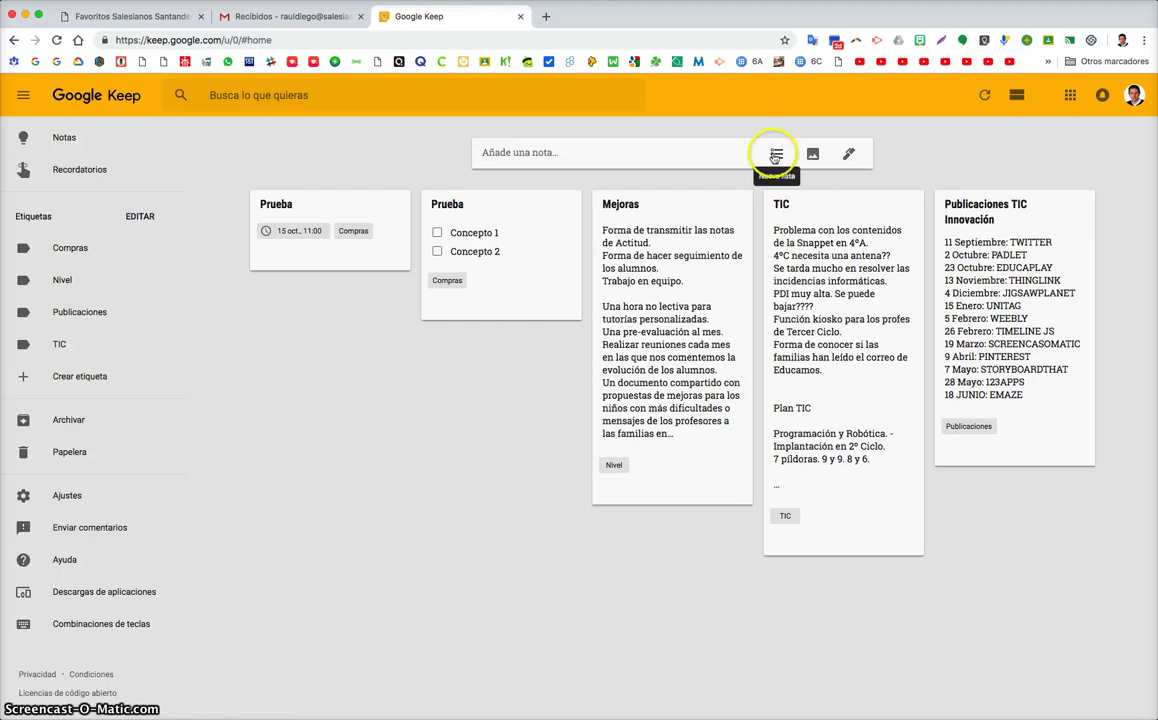
- Look at the additional options available for a blank note and close it without content
left_click(750, 157)
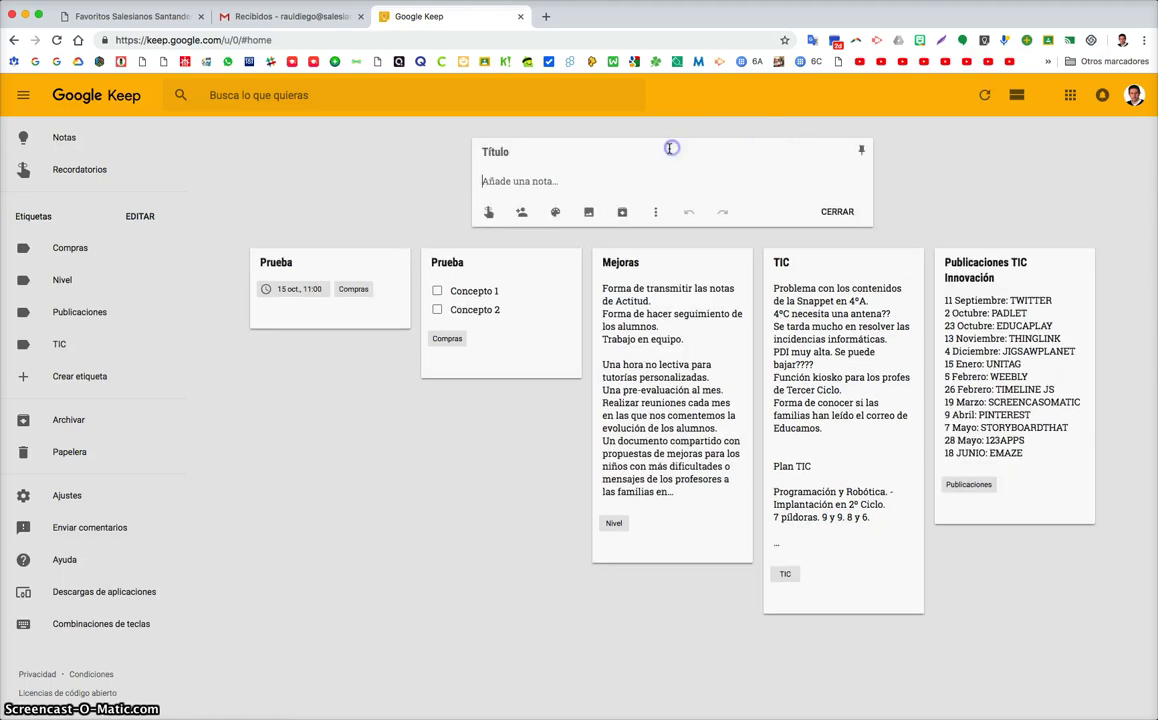
left_click(655, 213)
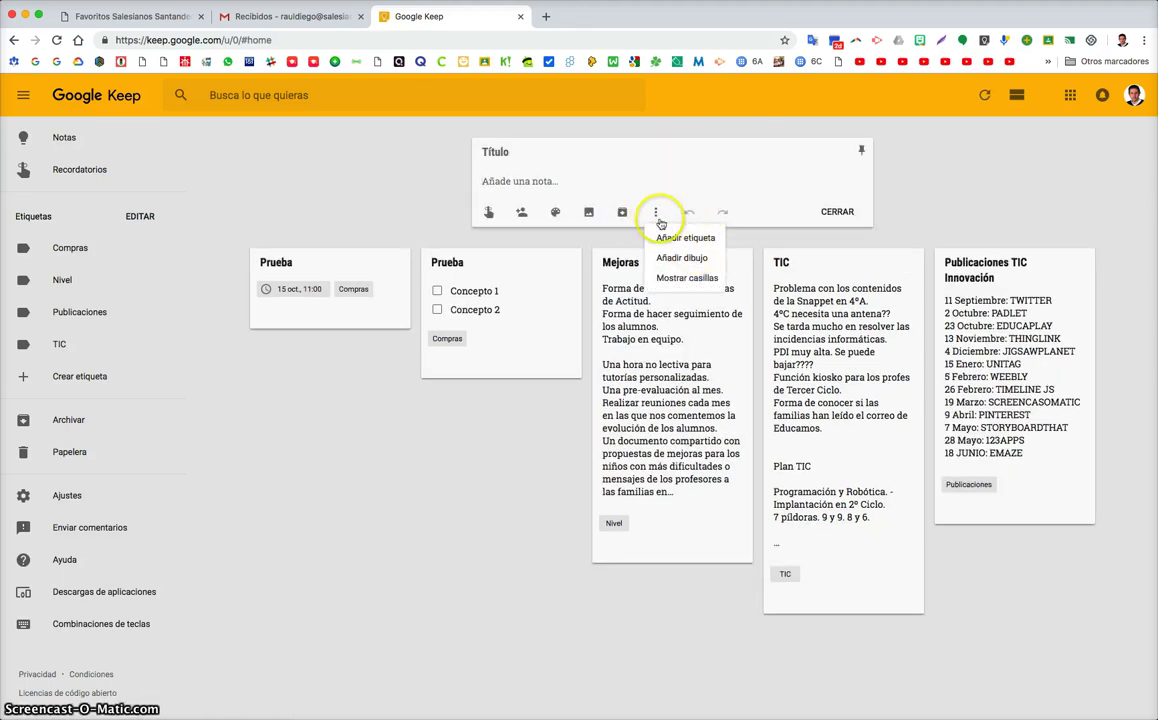
left_click(768, 240)
left_click(662, 154)
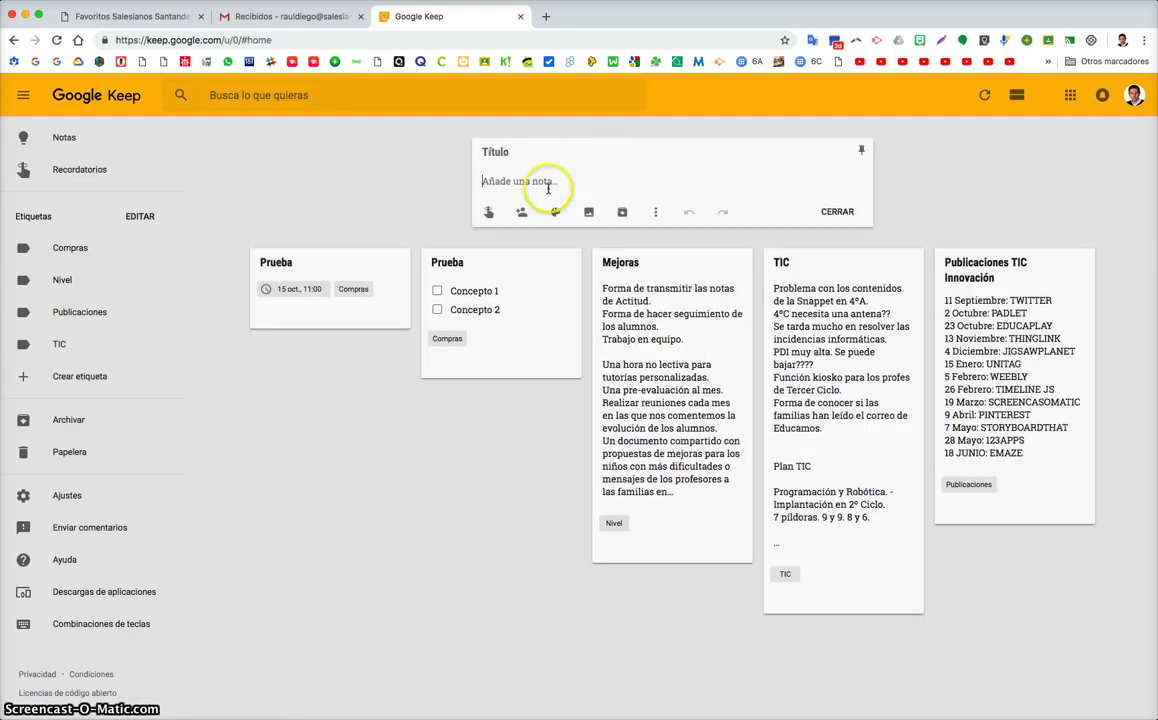
left_click(655, 212)
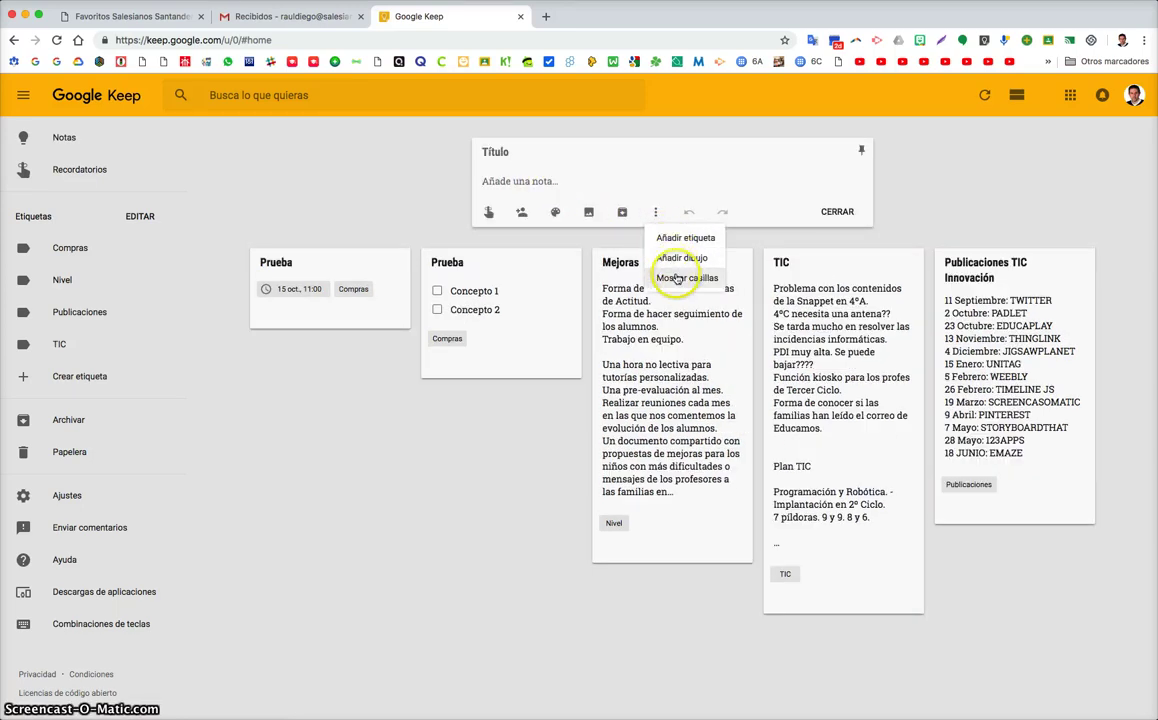
left_click(920, 194)
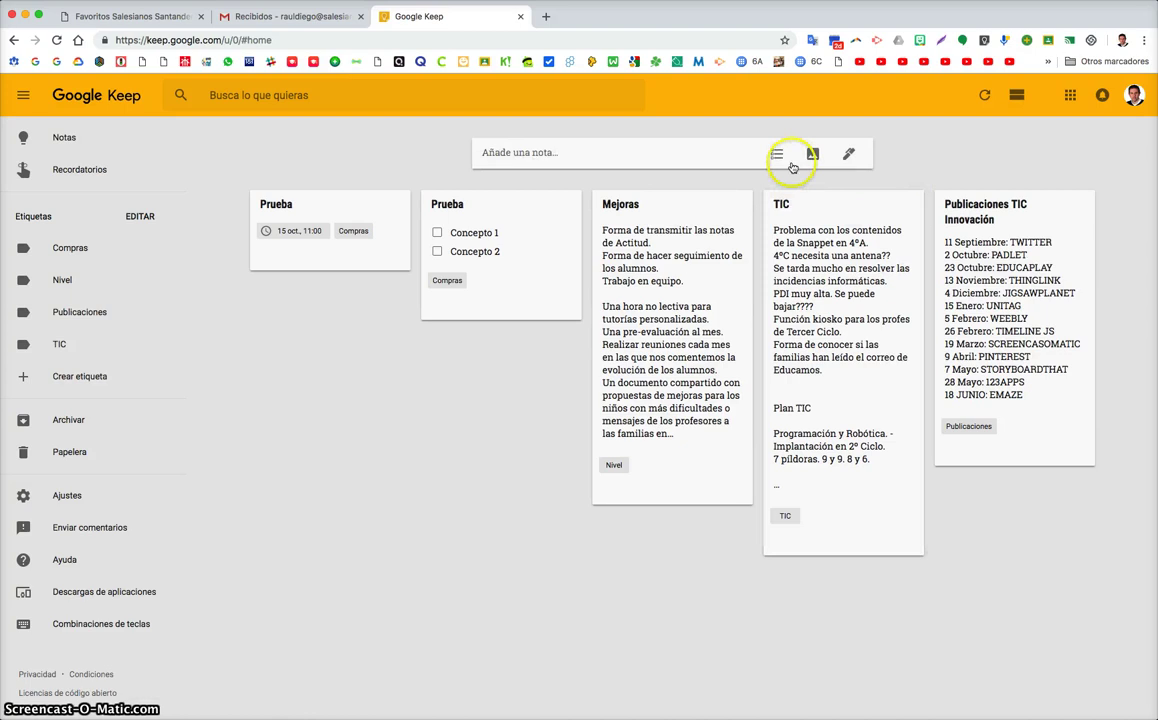
- View the notes with reminders and examine the search page's type and label filters
double_click(66, 140)
left_click(77, 169)
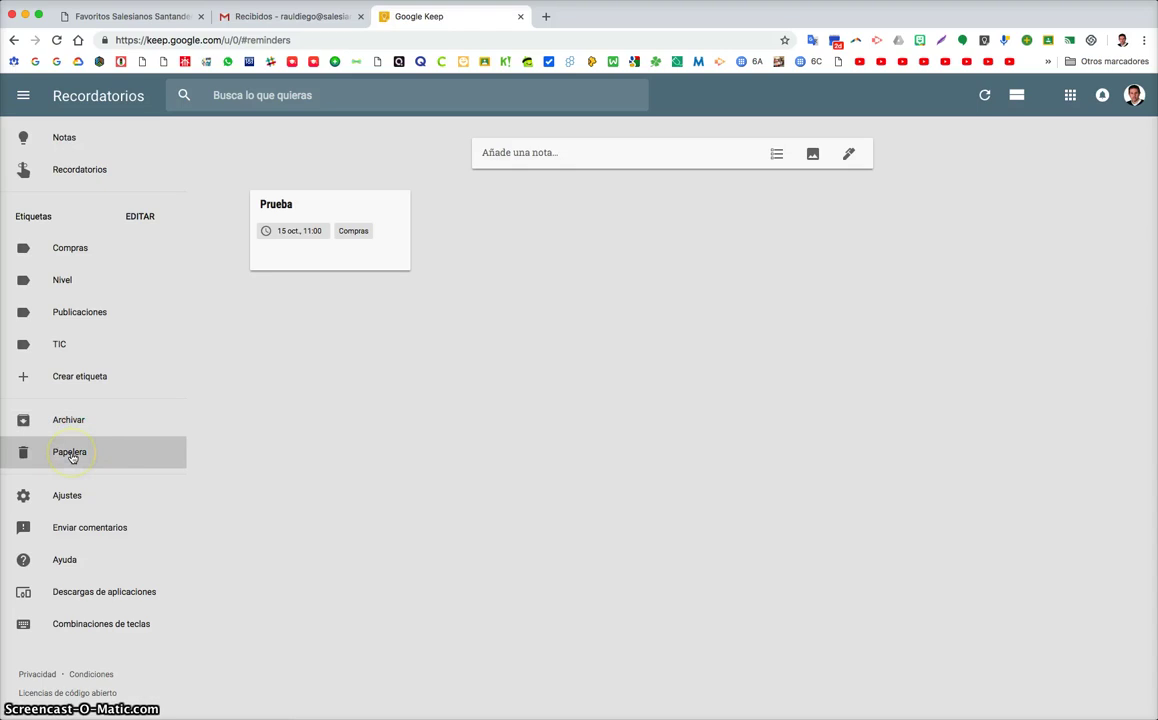
left_click(520, 98)
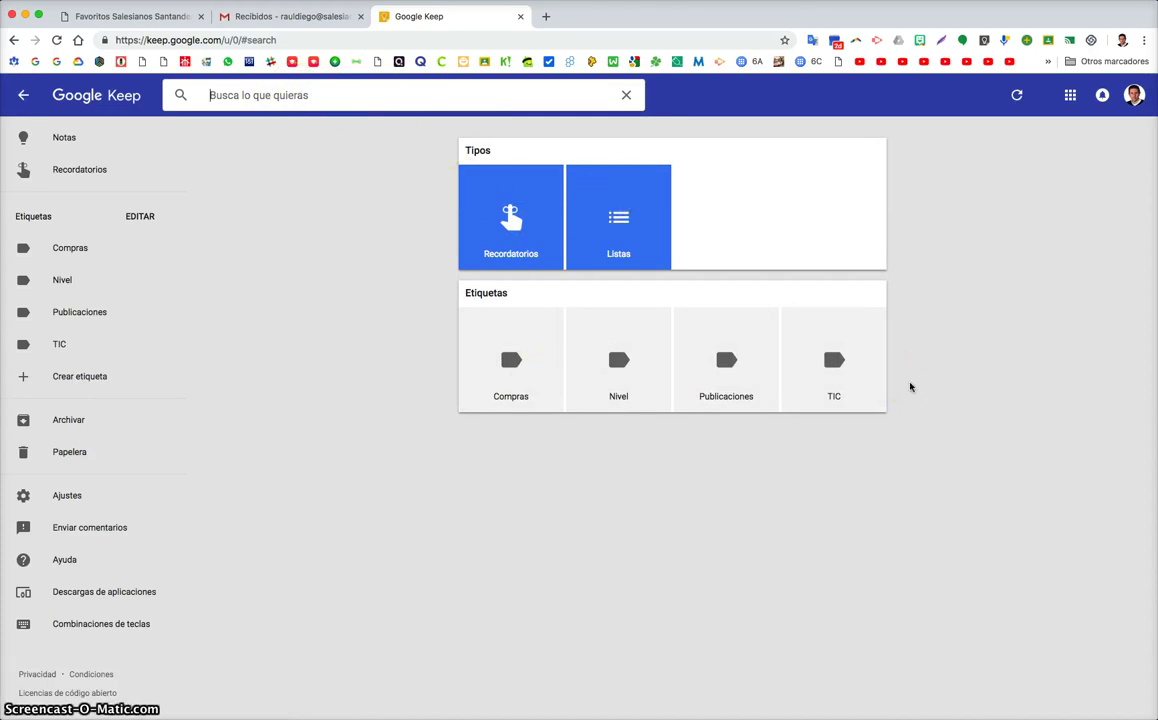
left_click(926, 340)
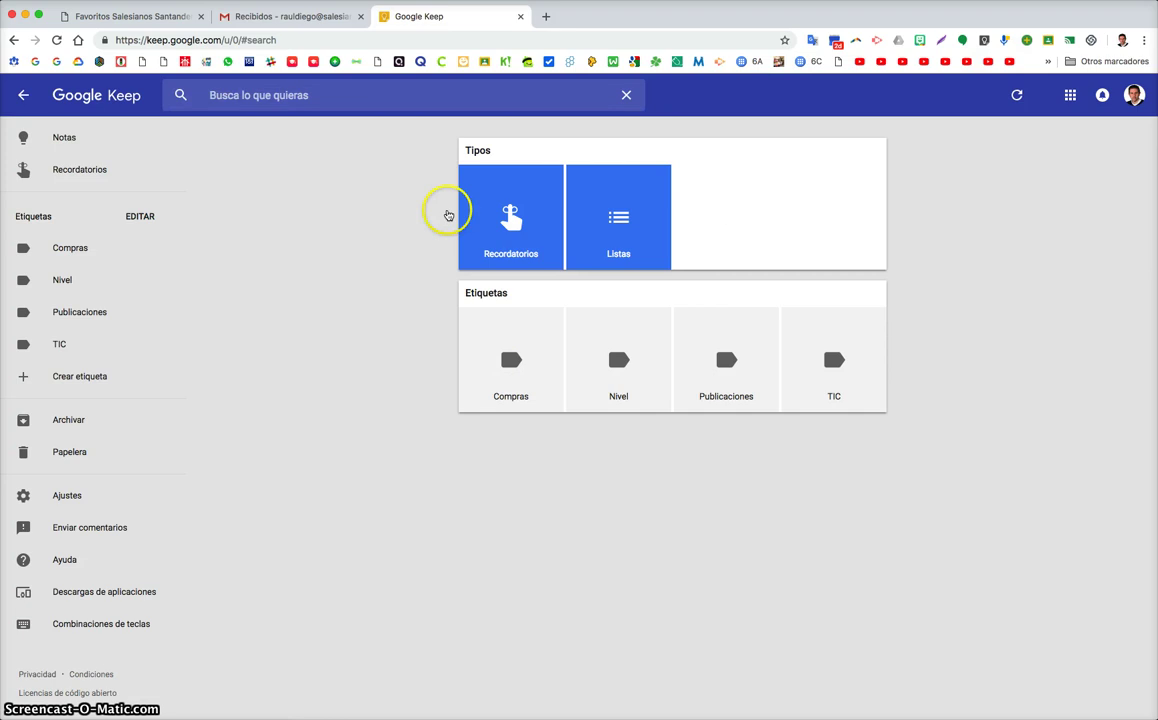
- Return to all notes and pin the "Prueba" checklist note
left_click(62, 137)
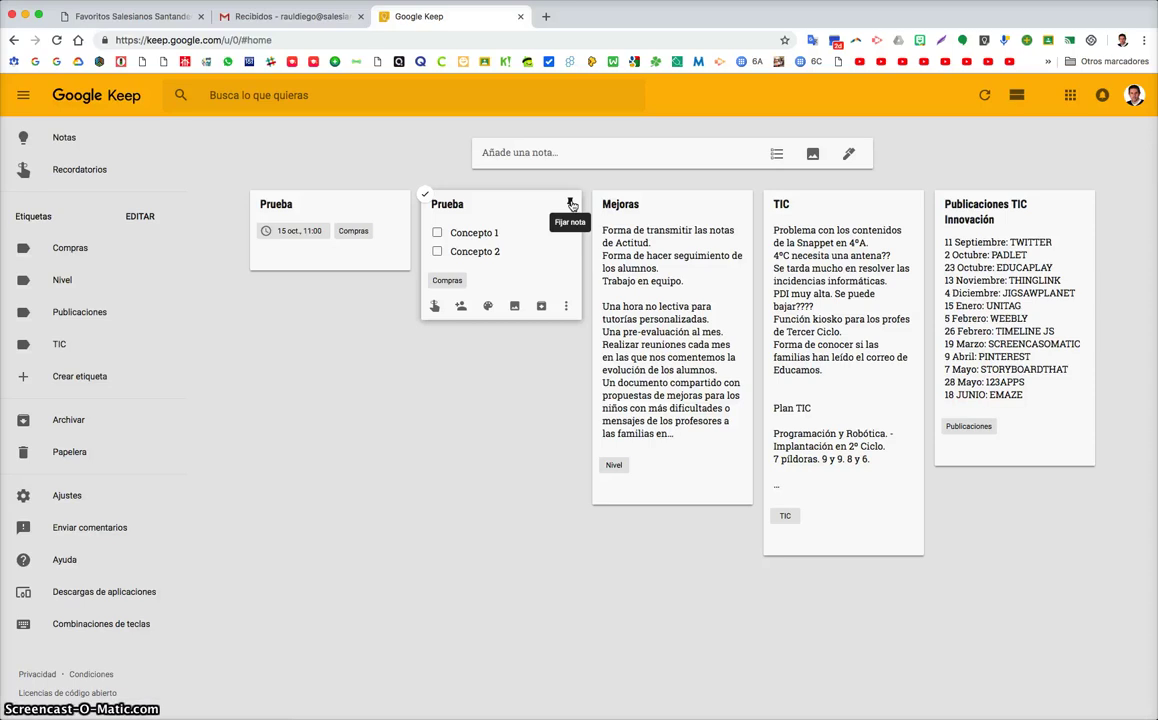
left_click(571, 204)
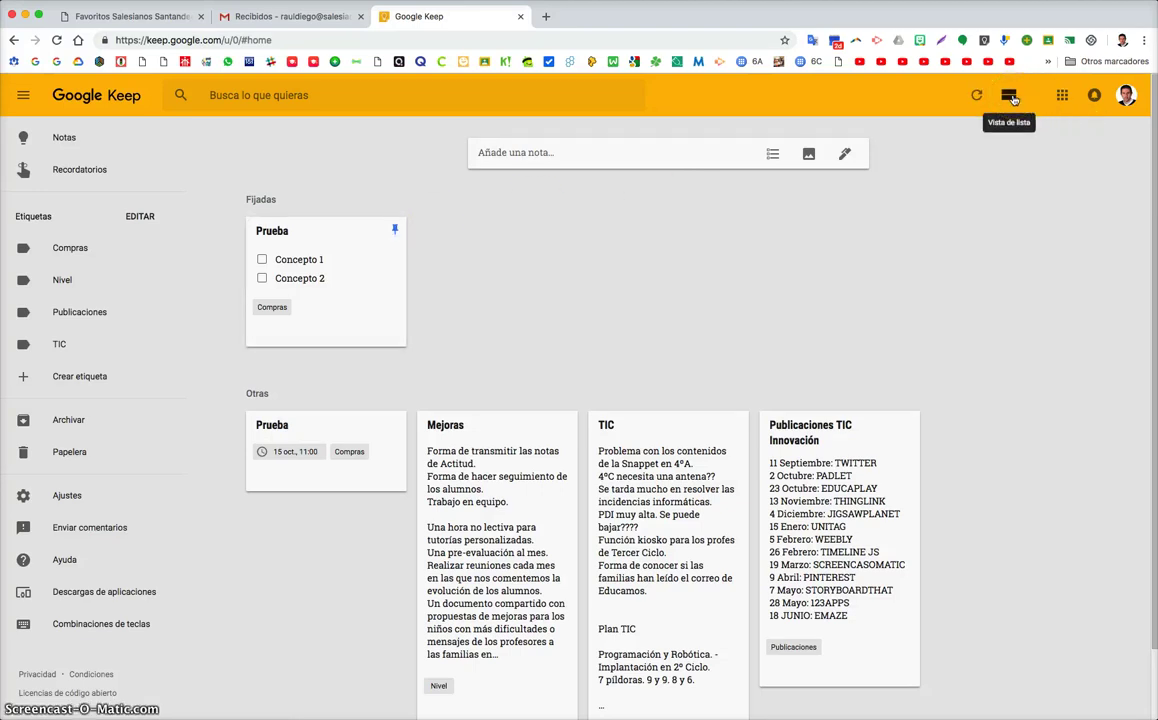
- Preview the notes in list view, restore the grid view and refresh the notes
left_click(1010, 96)
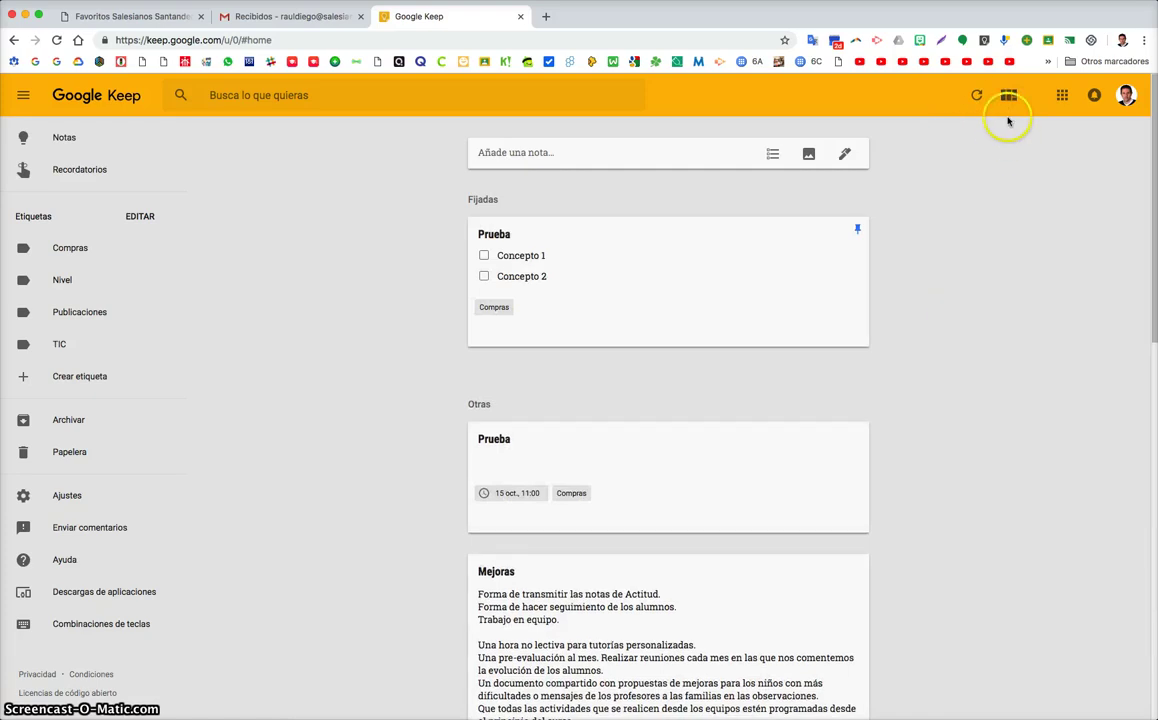
left_click(1008, 97)
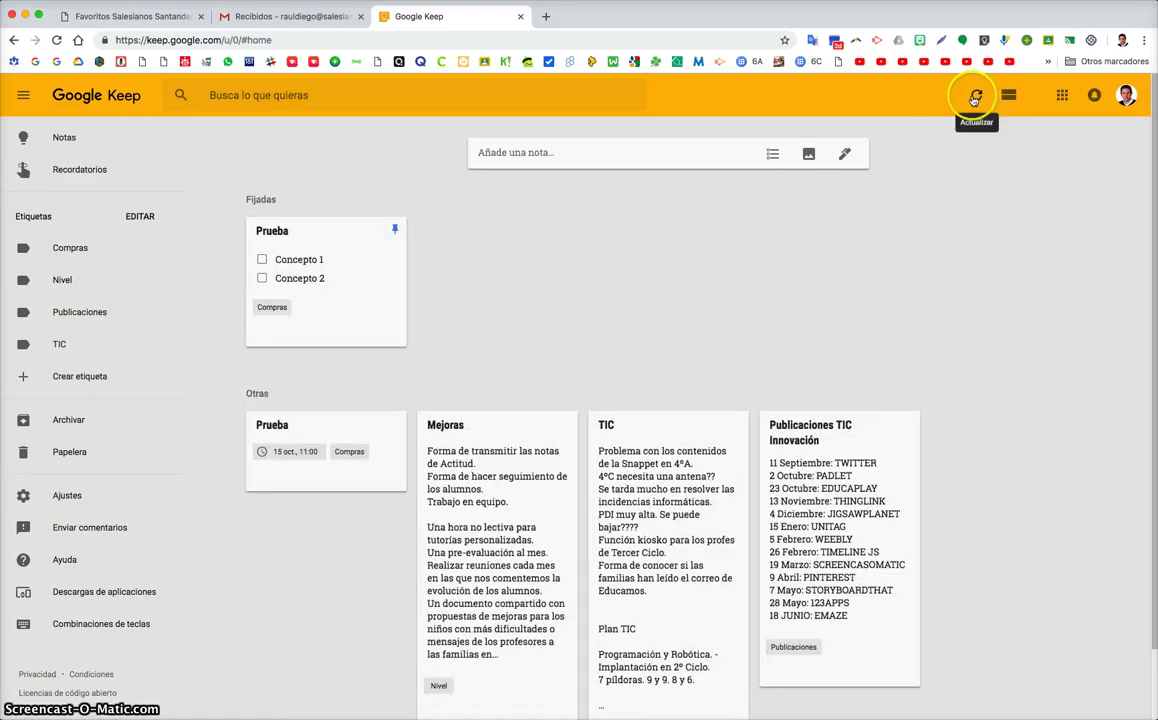
left_click(977, 97)
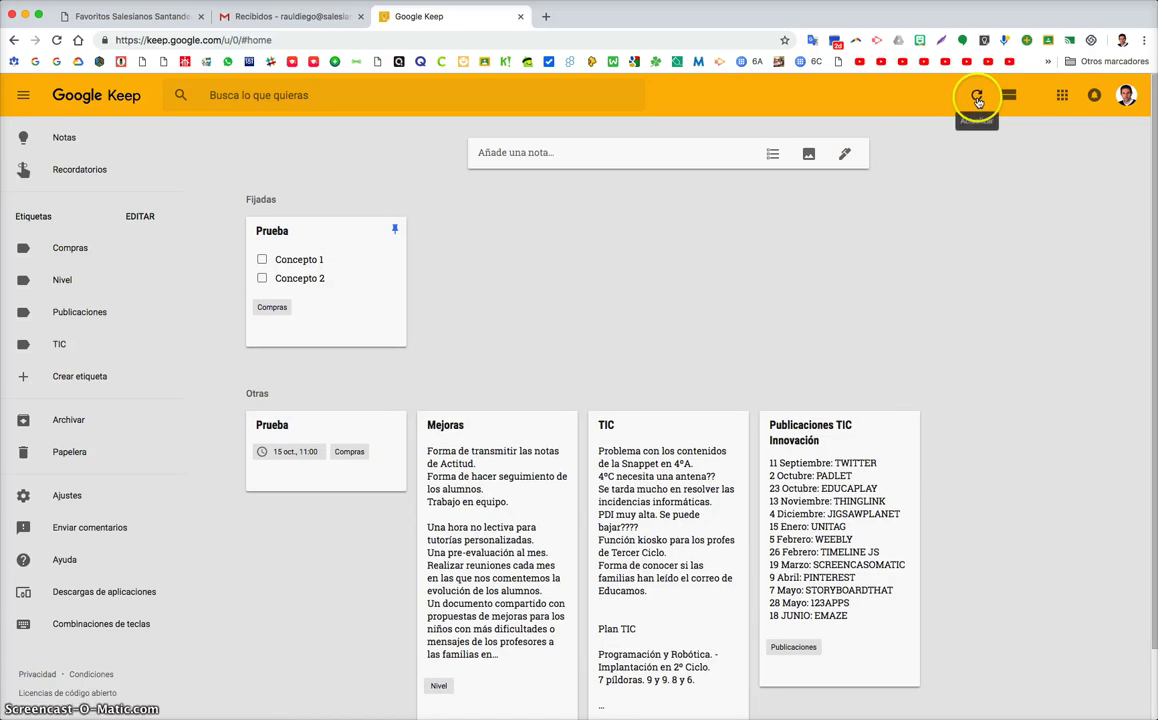
left_click(968, 103)
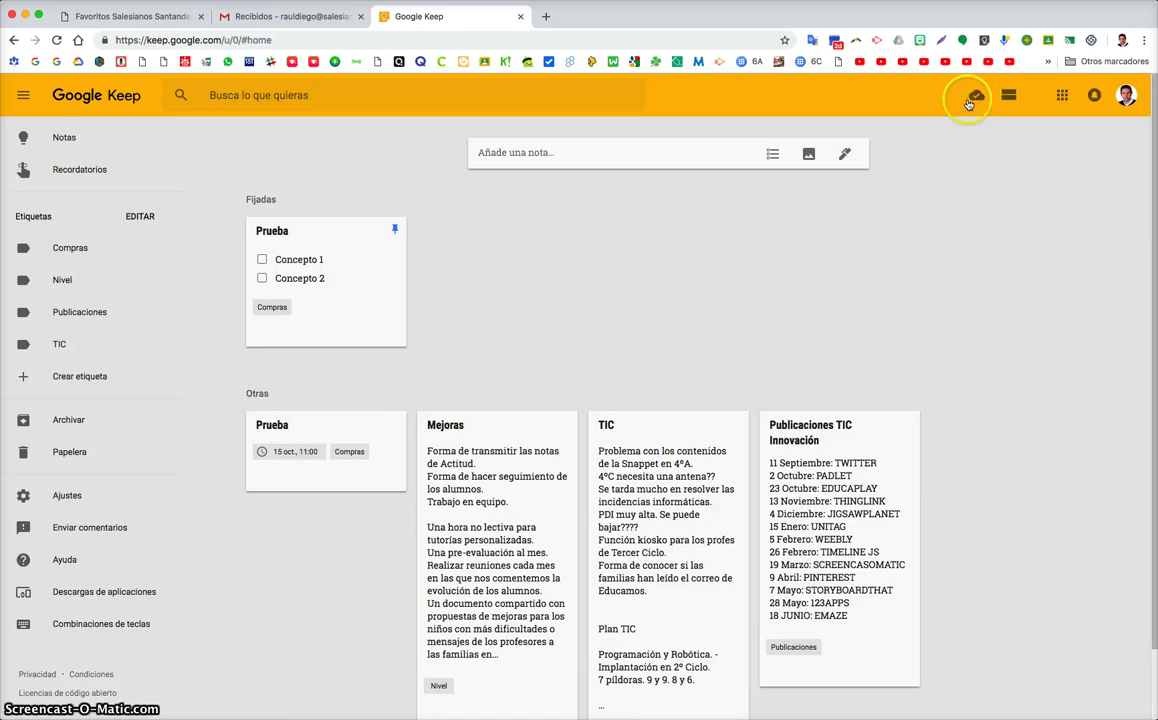